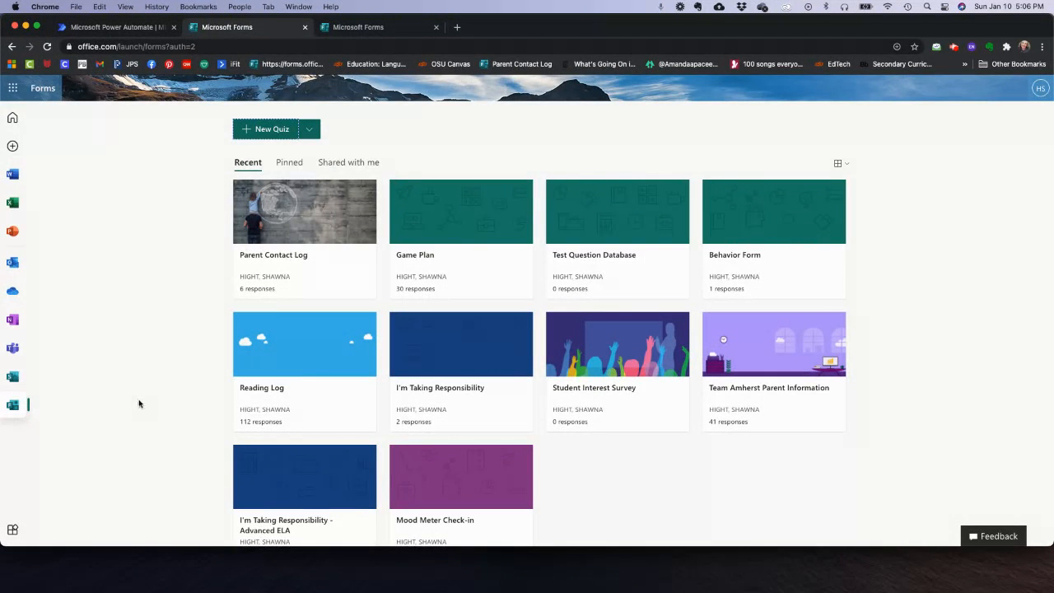
- Start a new blank form and title it 'Parent Log'
{"action": "left_click", "coordinate": [312, 133]}
{"action": "left_click", "coordinate": [277, 155]}
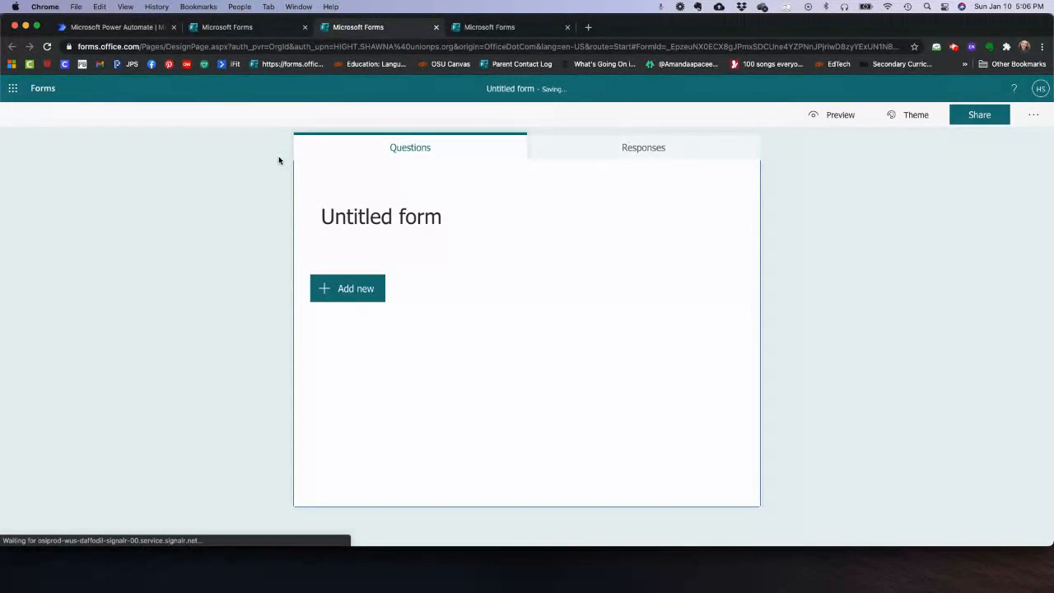
{"action": "left_click", "coordinate": [384, 223]}
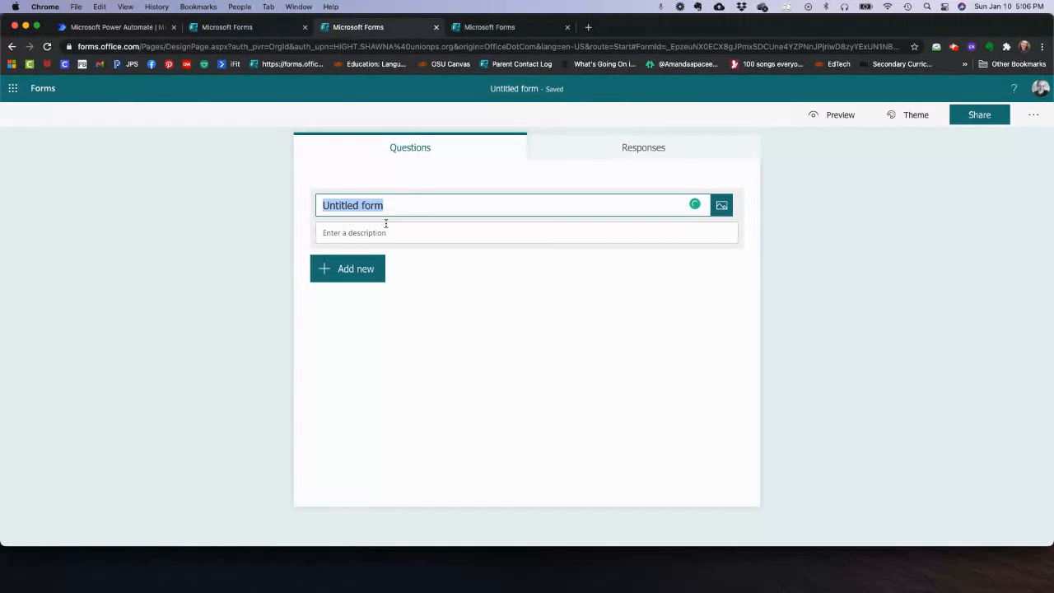
{"action": "type", "text": "Parent Log"}
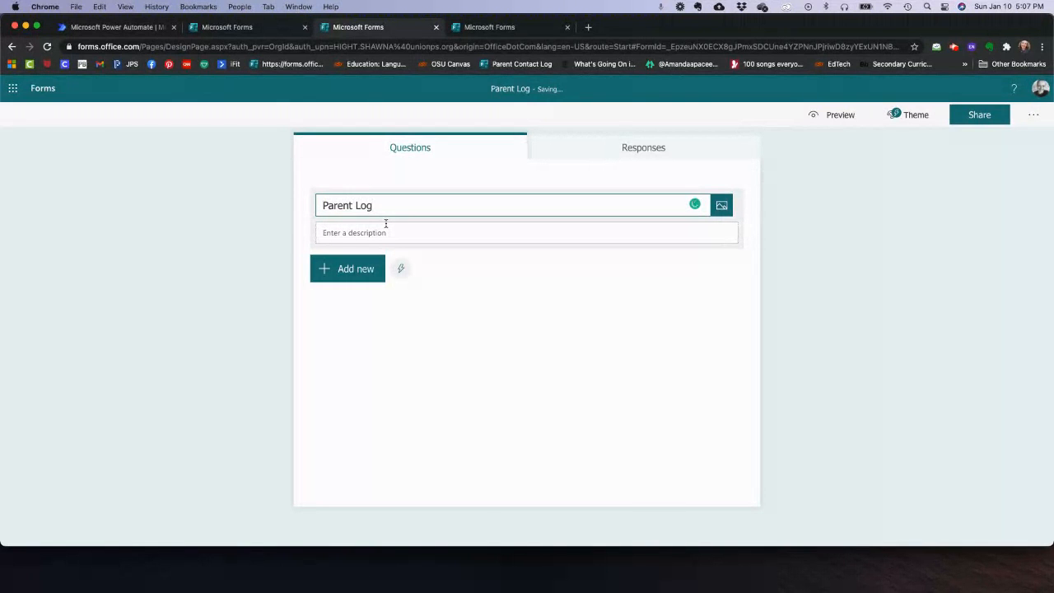
- Add a short text question 'Name of Adult' as the first question
{"action": "left_click", "coordinate": [354, 280]}
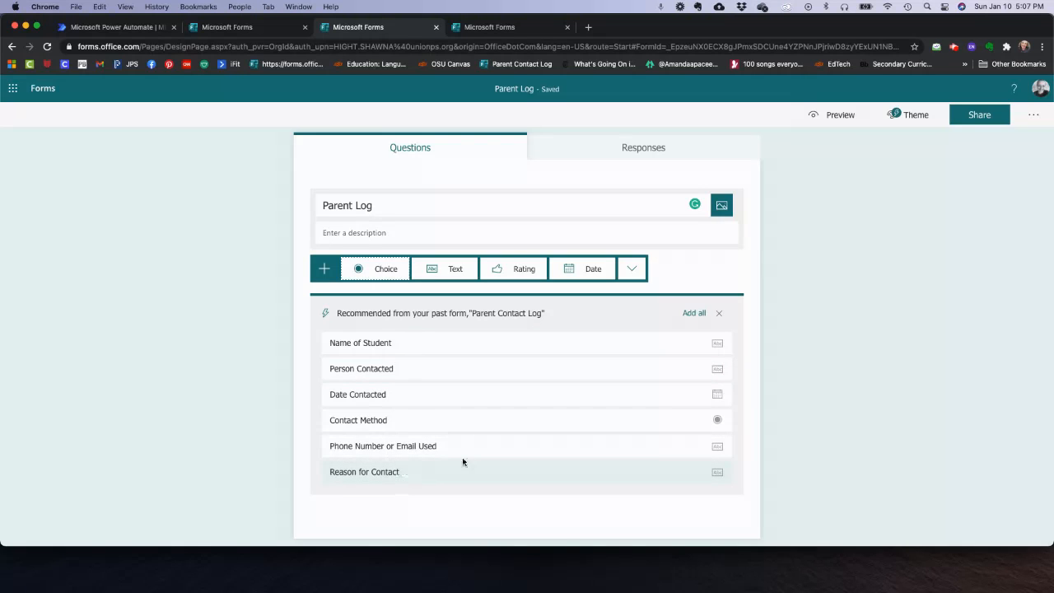
{"action": "left_click", "coordinate": [325, 275]}
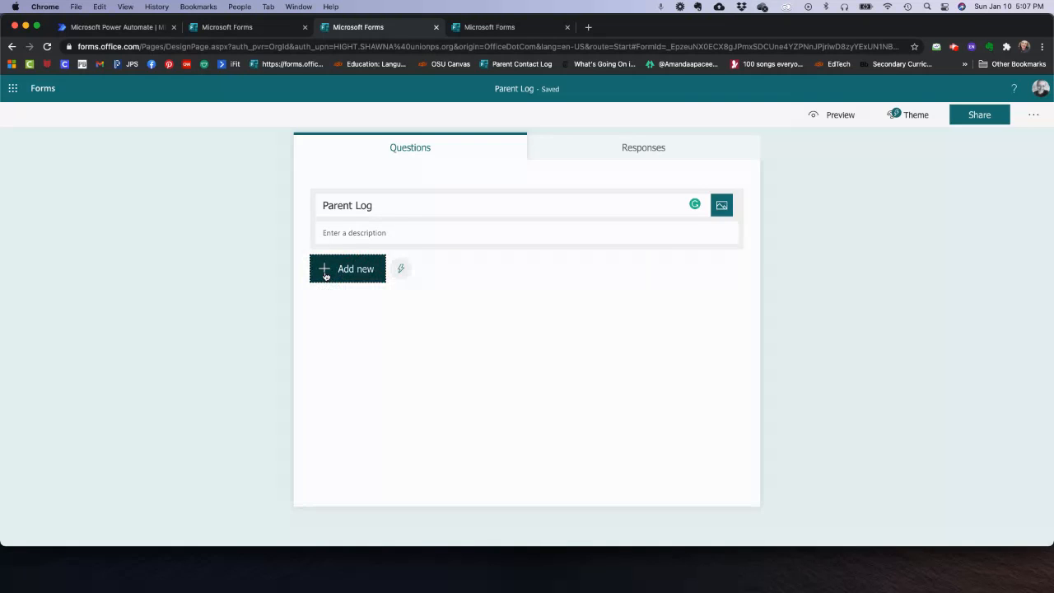
{"action": "left_click", "coordinate": [326, 276]}
{"action": "left_click", "coordinate": [452, 275]}
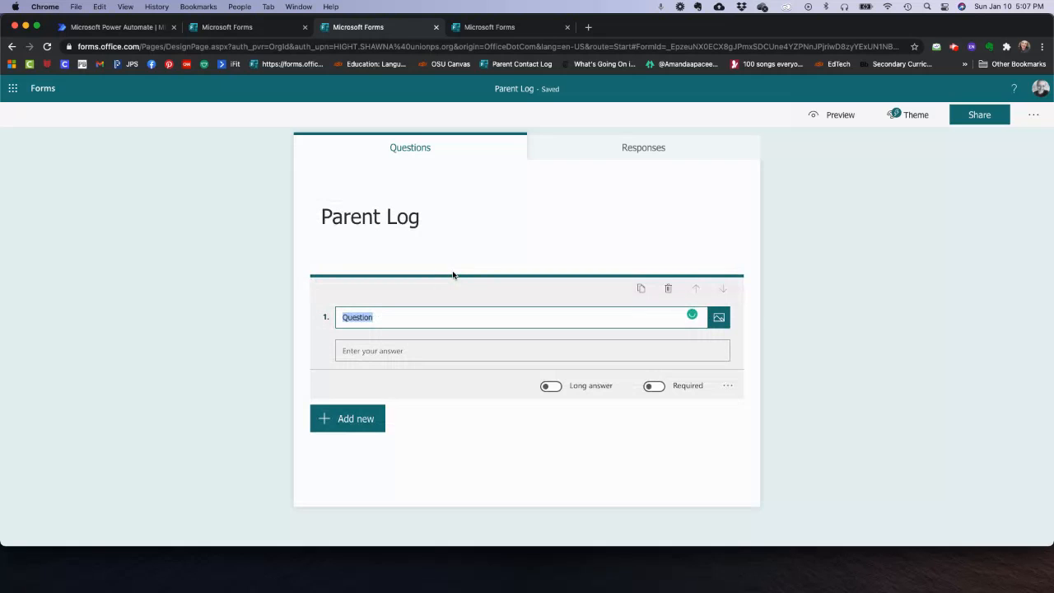
{"action": "type", "text": "Name of Adult"}
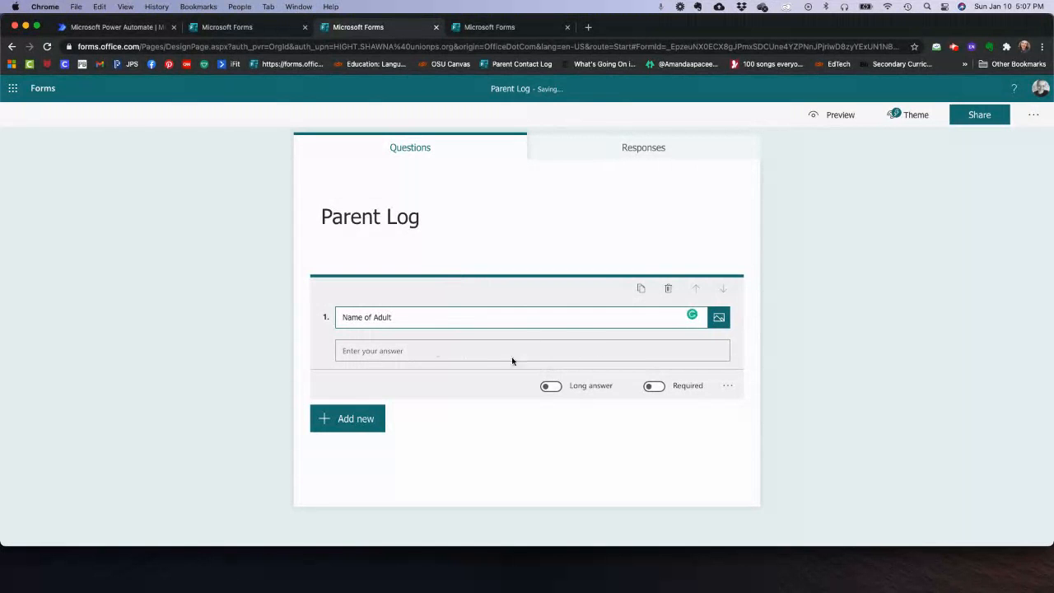
- Switch to the Parent Contact Log form and scroll through its questions
{"action": "left_click", "coordinate": [497, 34]}
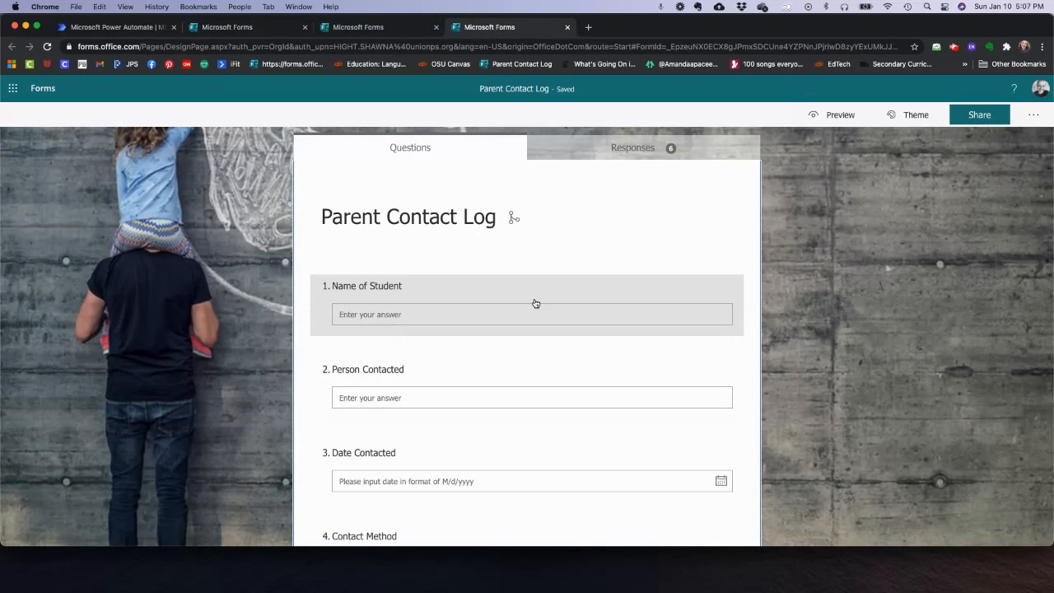
{"action": "scroll", "coordinate": [535, 304], "scroll_direction": "down", "scroll_amount": 3}
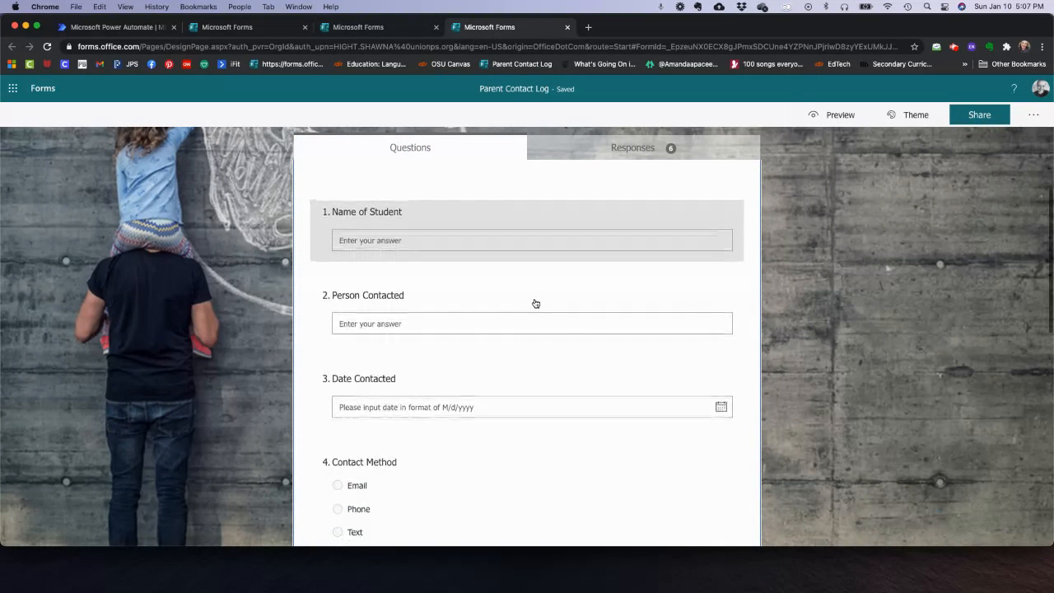
{"action": "scroll", "coordinate": [391, 253], "scroll_direction": "down", "scroll_amount": 3}
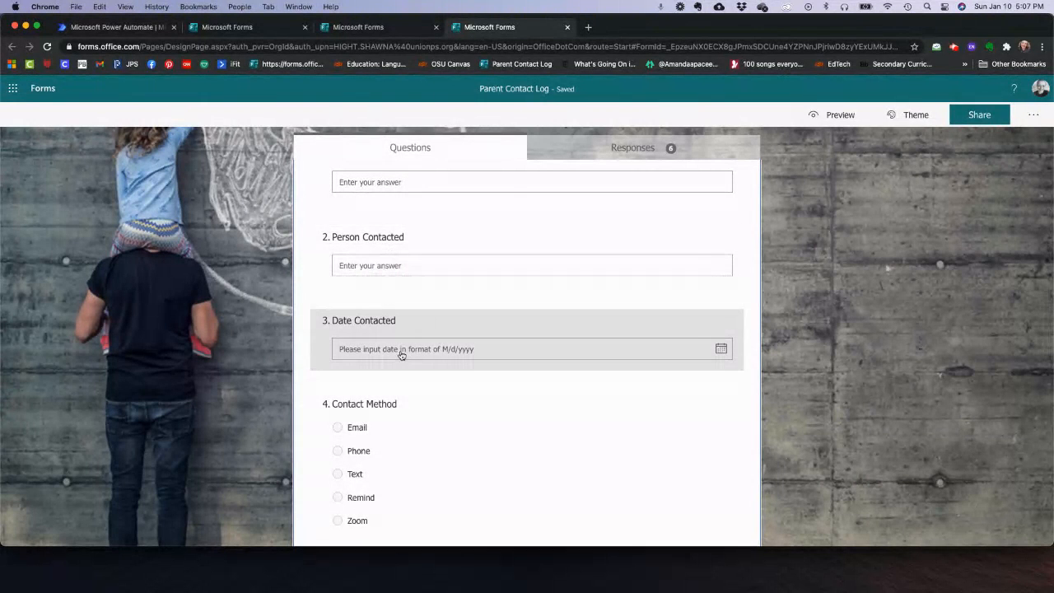
{"action": "scroll", "coordinate": [401, 354], "scroll_direction": "down", "scroll_amount": 2}
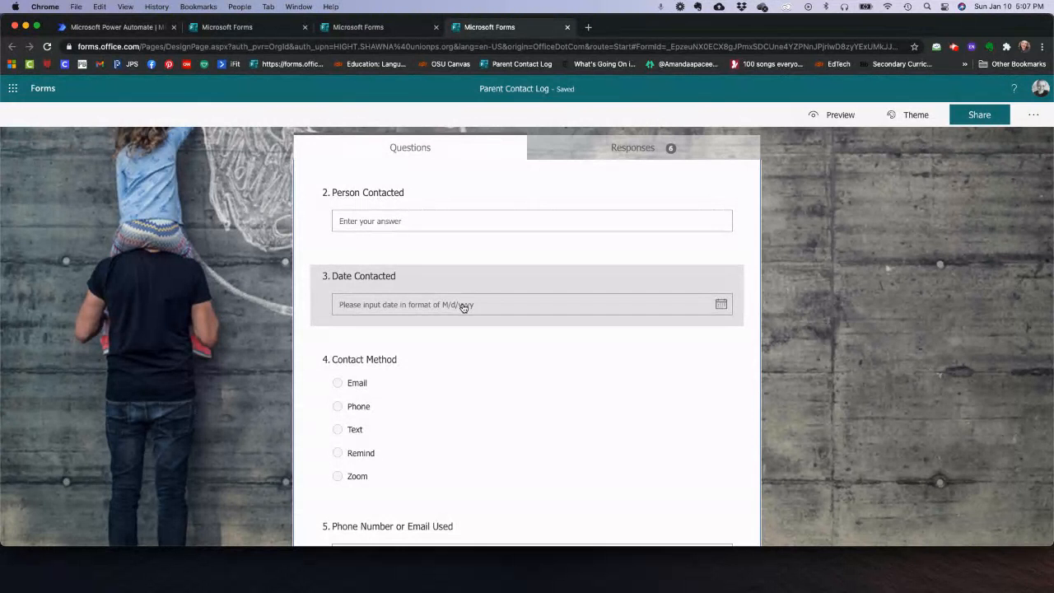
{"action": "scroll", "coordinate": [463, 307], "scroll_direction": "down", "scroll_amount": 3}
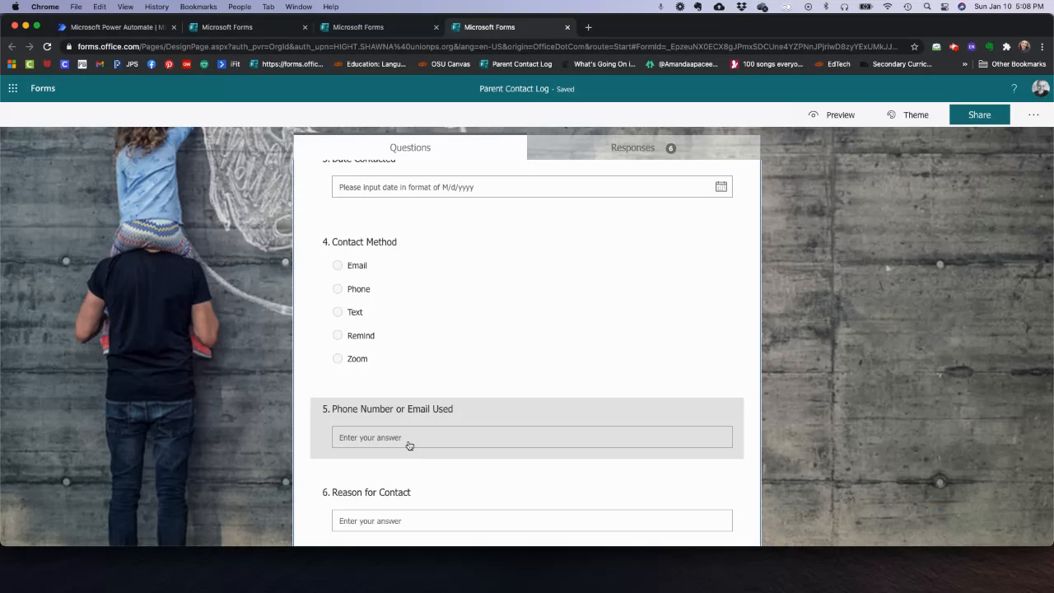
{"action": "scroll", "coordinate": [409, 444], "scroll_direction": "down", "scroll_amount": 1}
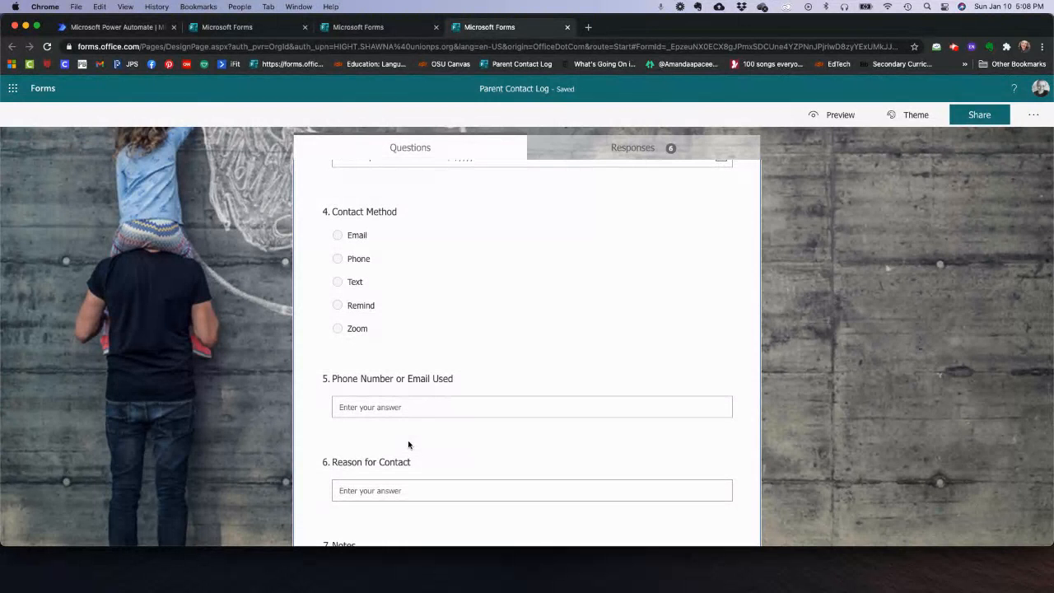
{"action": "scroll", "coordinate": [407, 445], "scroll_direction": "down", "scroll_amount": 3}
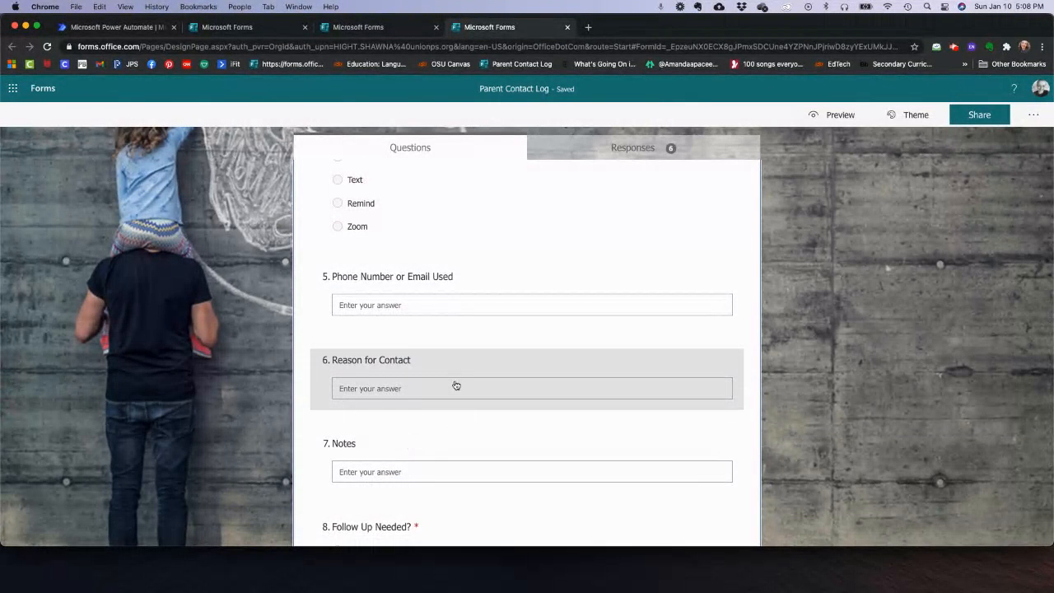
{"action": "scroll", "coordinate": [454, 384], "scroll_direction": "down", "scroll_amount": 3}
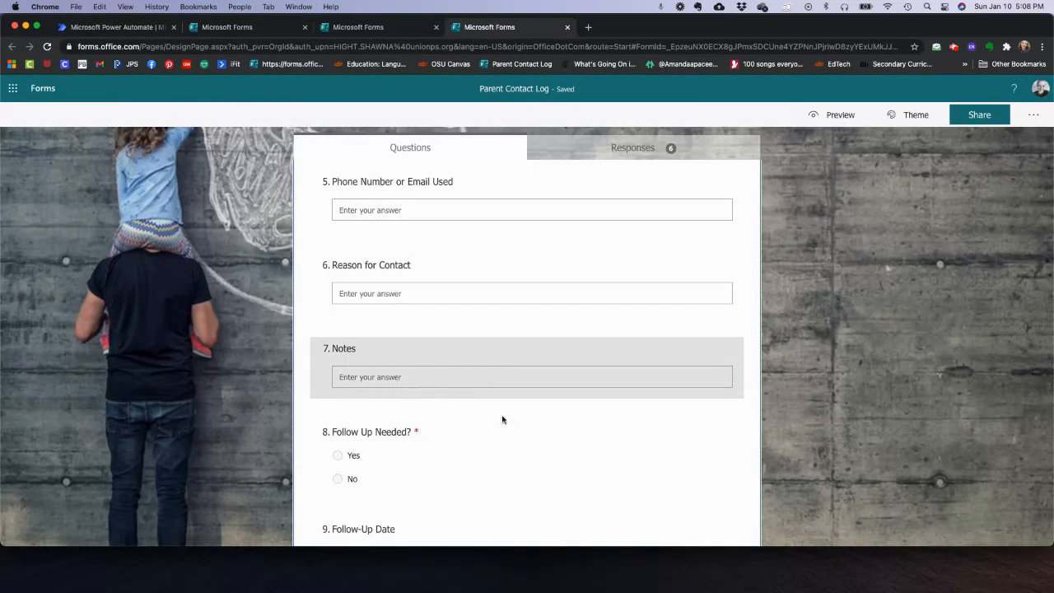
{"action": "scroll", "coordinate": [468, 463], "scroll_direction": "down", "scroll_amount": 4}
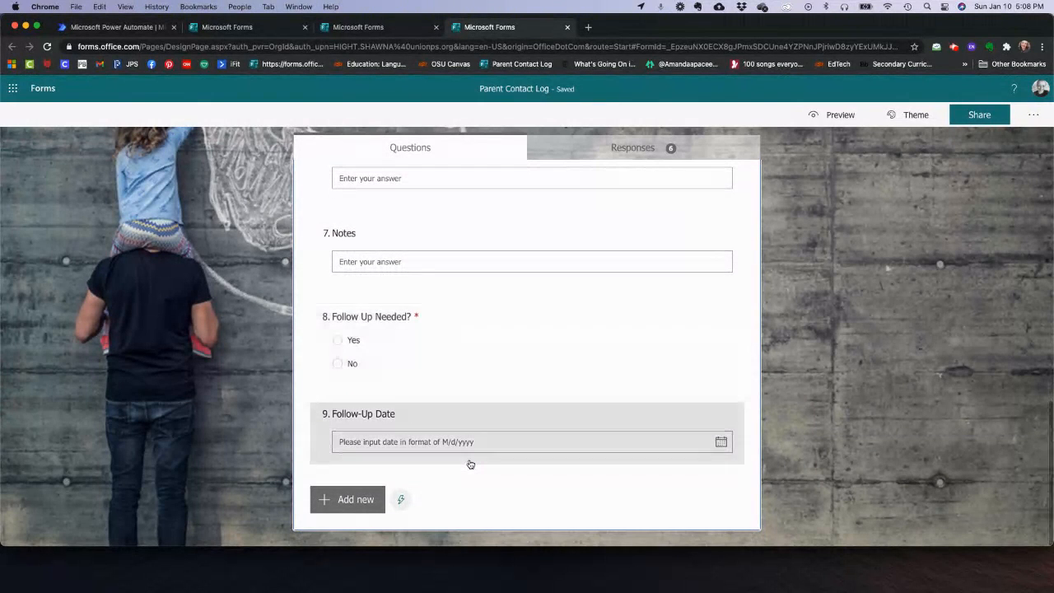
- Inspect the Follow Up Needed? and Follow-Up Date questions, then return to the top
{"action": "left_click", "coordinate": [454, 344]}
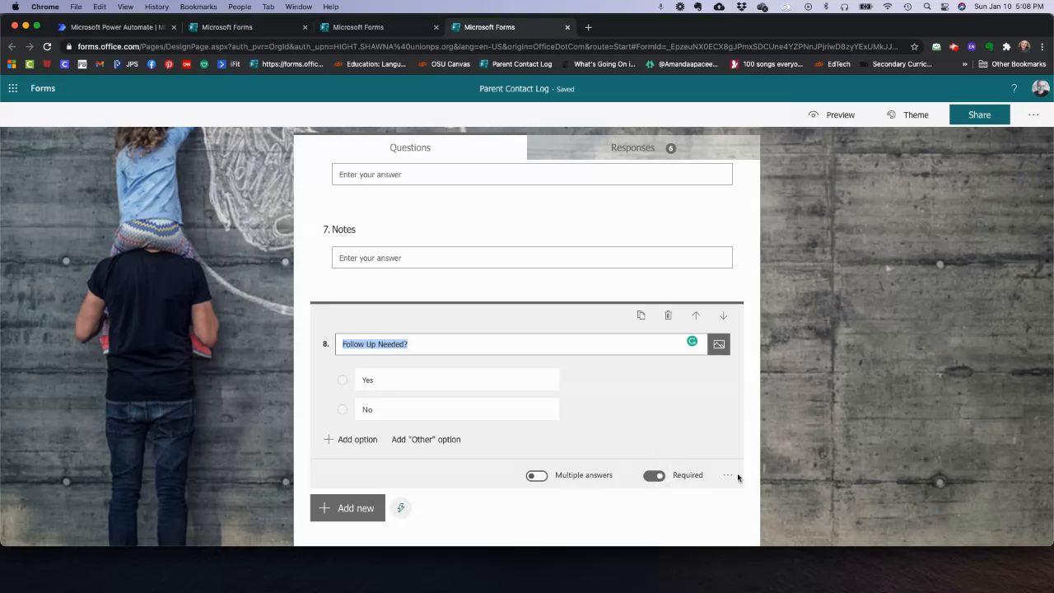
{"action": "scroll", "coordinate": [728, 478], "scroll_direction": "down", "scroll_amount": 3}
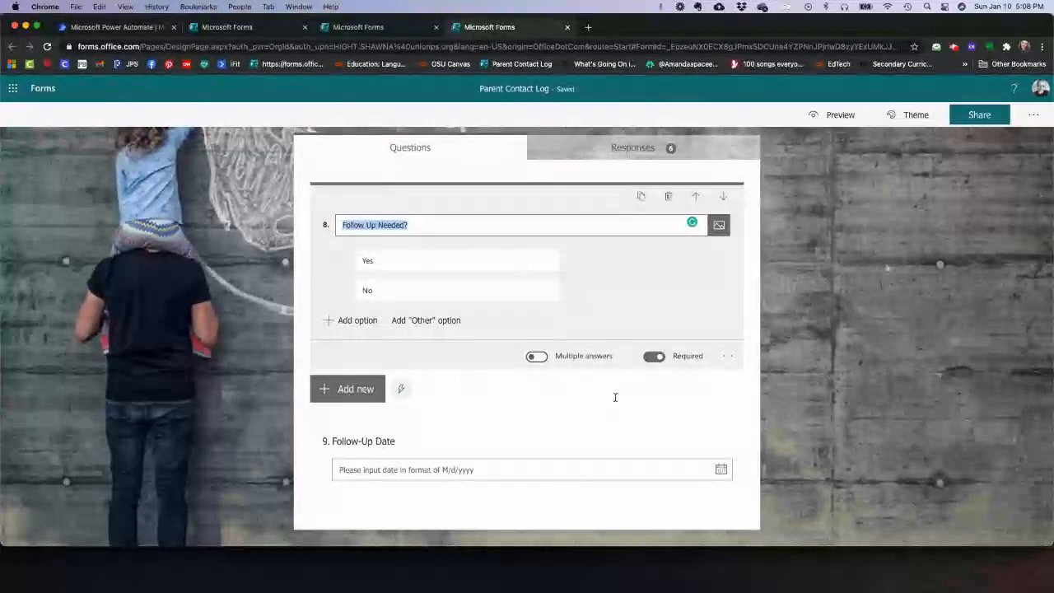
{"action": "left_click", "coordinate": [445, 449]}
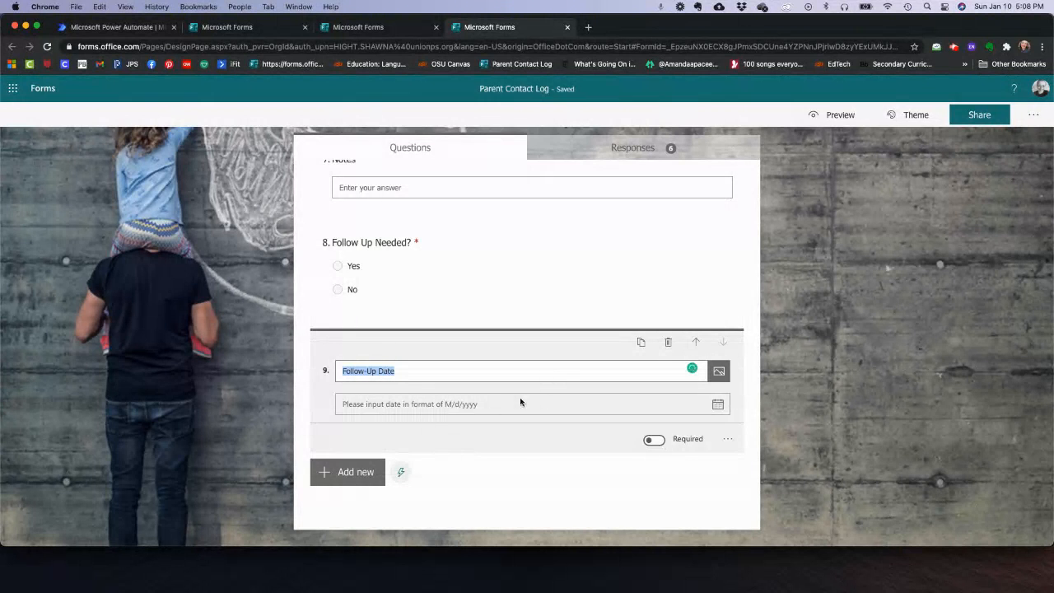
{"action": "scroll", "coordinate": [485, 418], "scroll_direction": "up", "scroll_amount": 1}
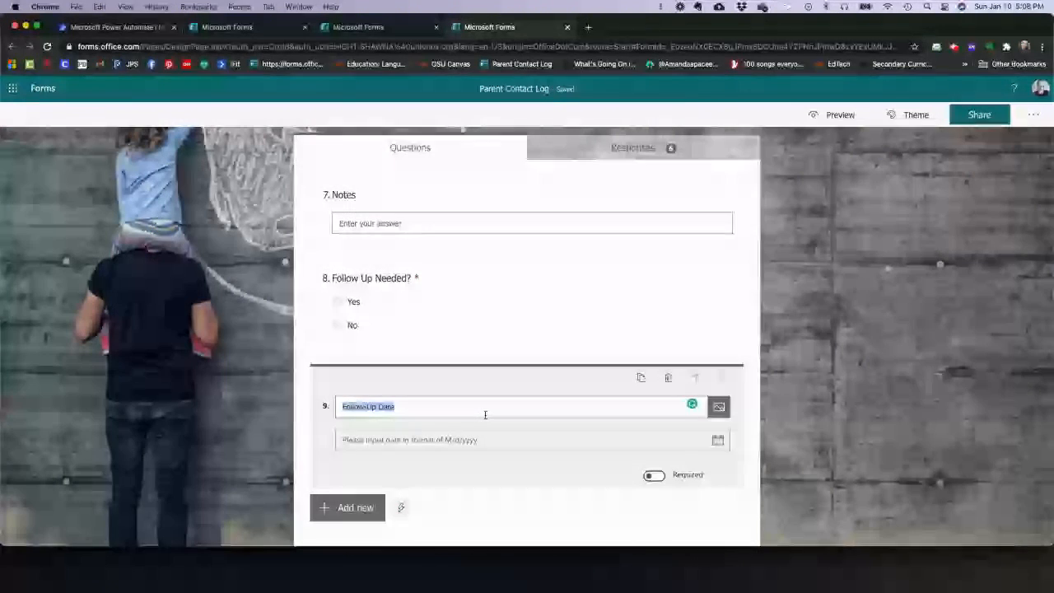
{"action": "scroll", "coordinate": [485, 414], "scroll_direction": "up", "scroll_amount": 10}
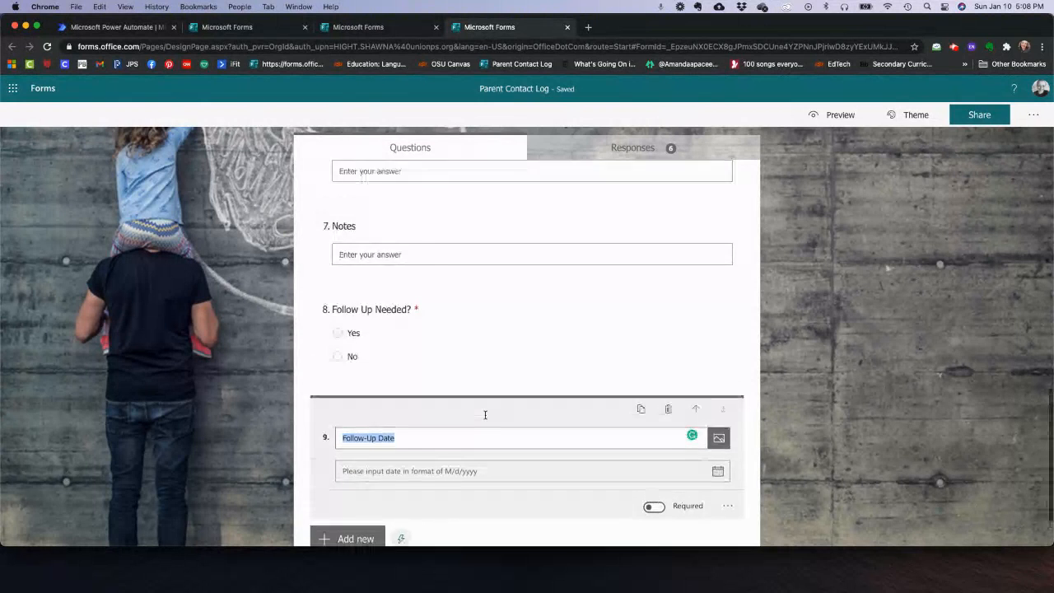
{"action": "scroll", "coordinate": [486, 418], "scroll_direction": "up", "scroll_amount": 3}
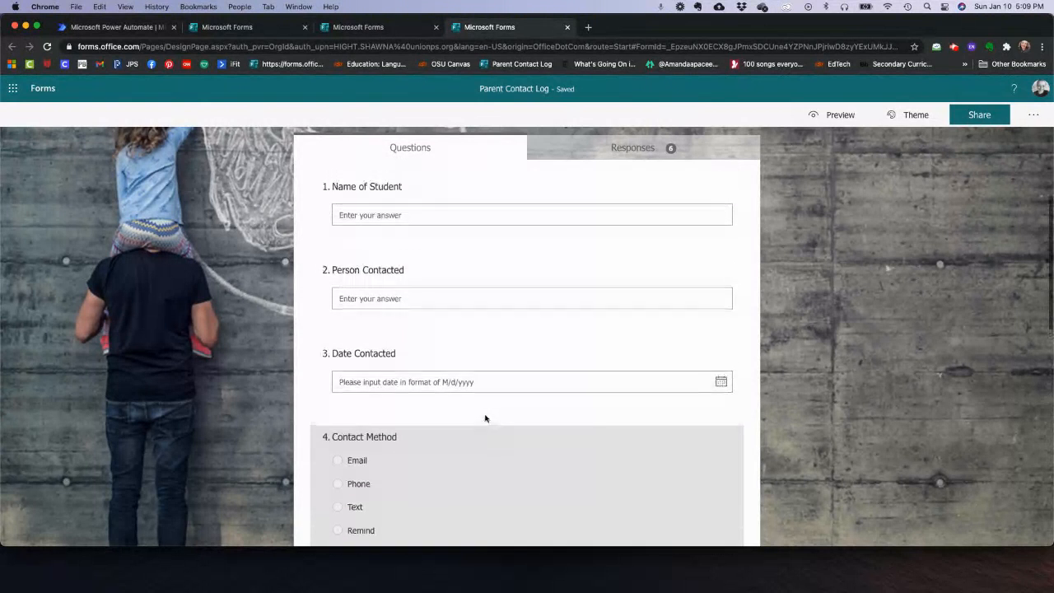
- Open the Share pane for Parent Contact Log and review its response-collection options
{"action": "left_click", "coordinate": [988, 119]}
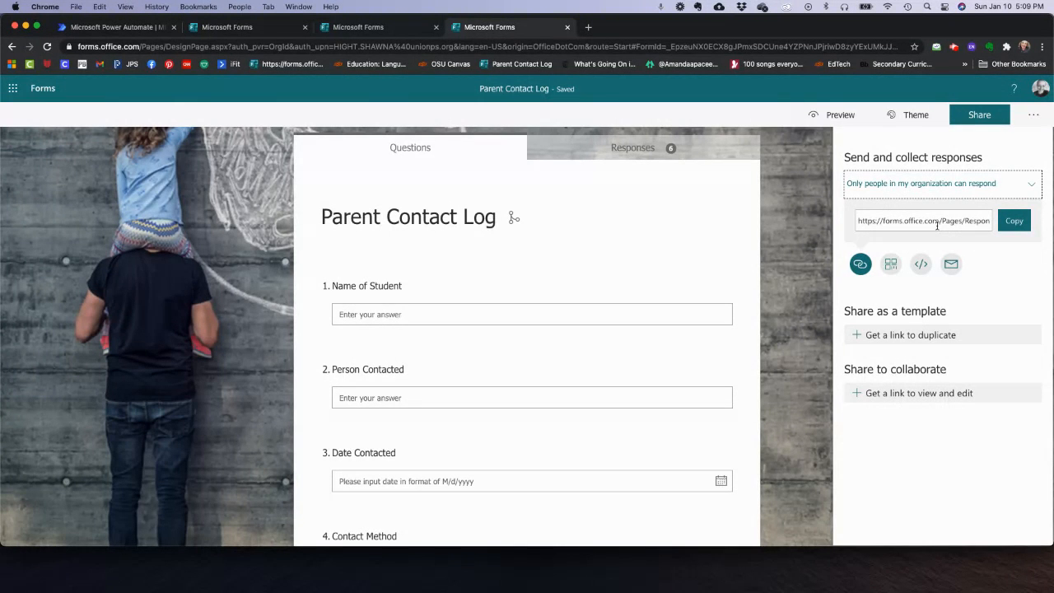
{"action": "scroll", "coordinate": [602, 420], "scroll_direction": "down", "scroll_amount": 2}
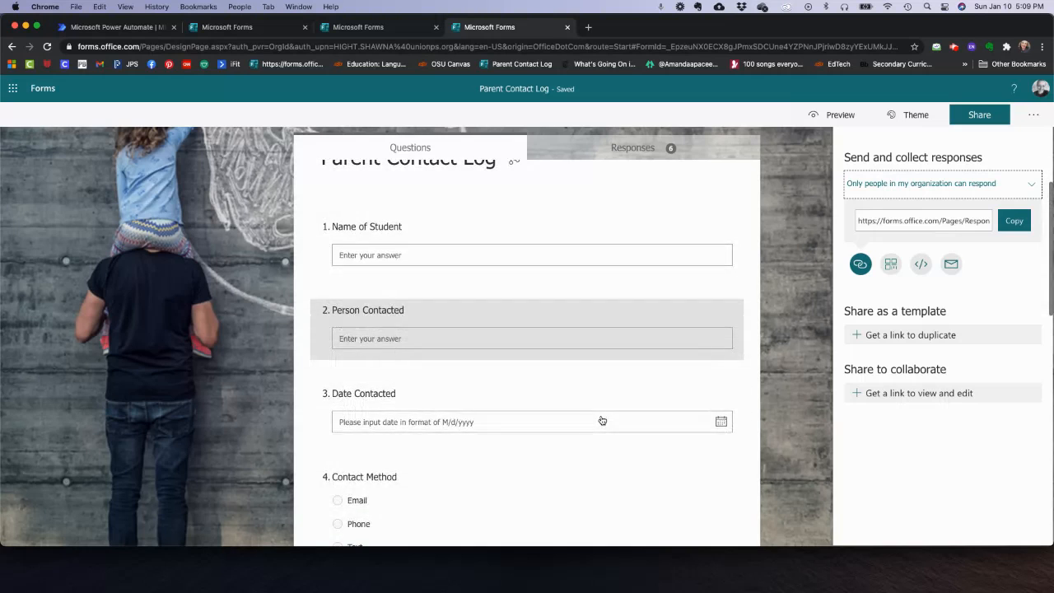
{"action": "scroll", "coordinate": [602, 420], "scroll_direction": "up", "scroll_amount": 2}
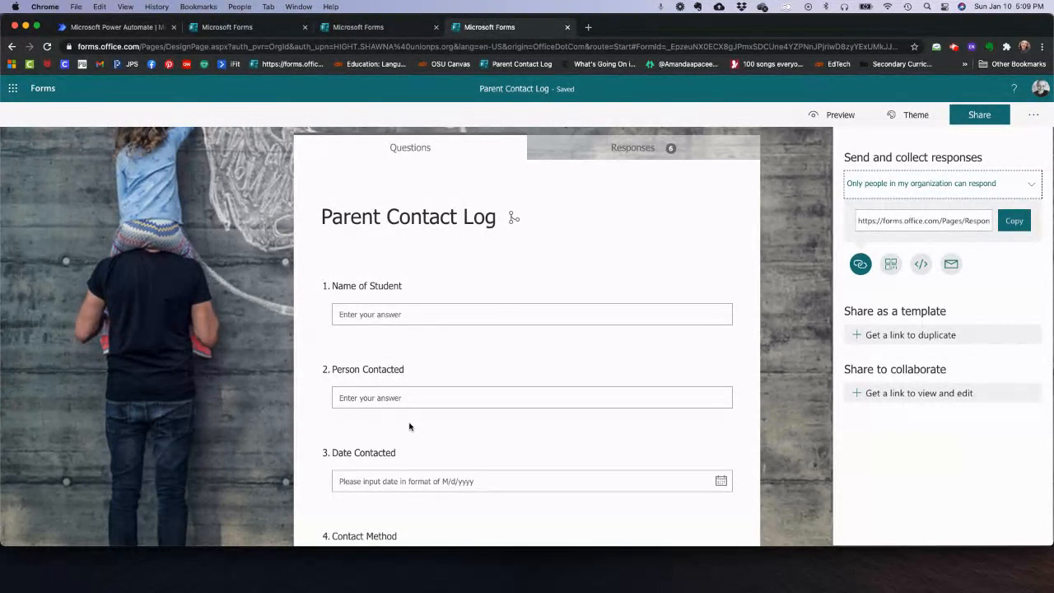
{"action": "scroll", "coordinate": [409, 426], "scroll_direction": "down", "scroll_amount": 2}
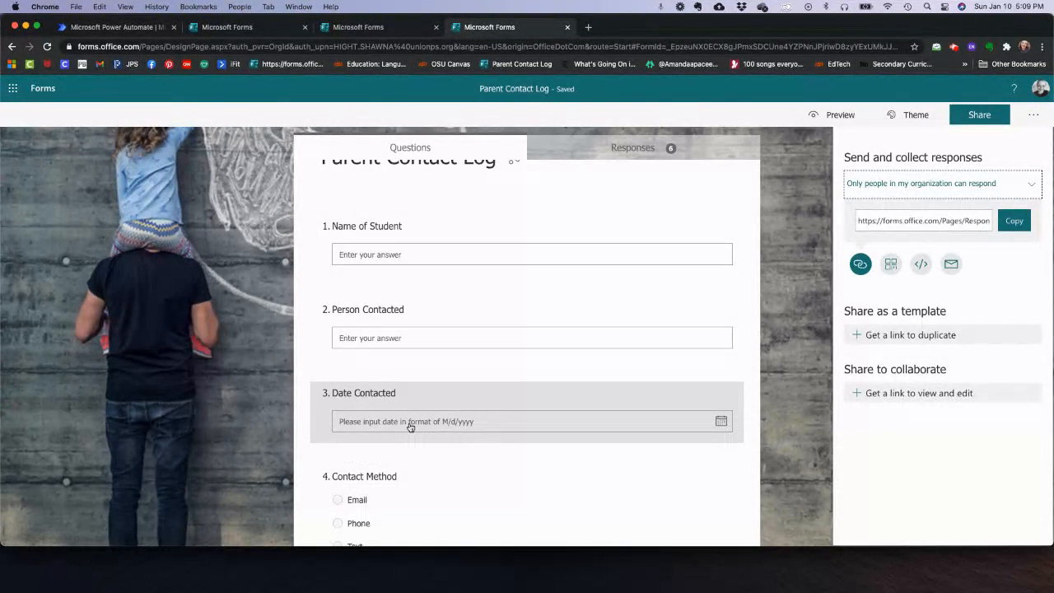
{"action": "scroll", "coordinate": [409, 427], "scroll_direction": "up", "scroll_amount": 2}
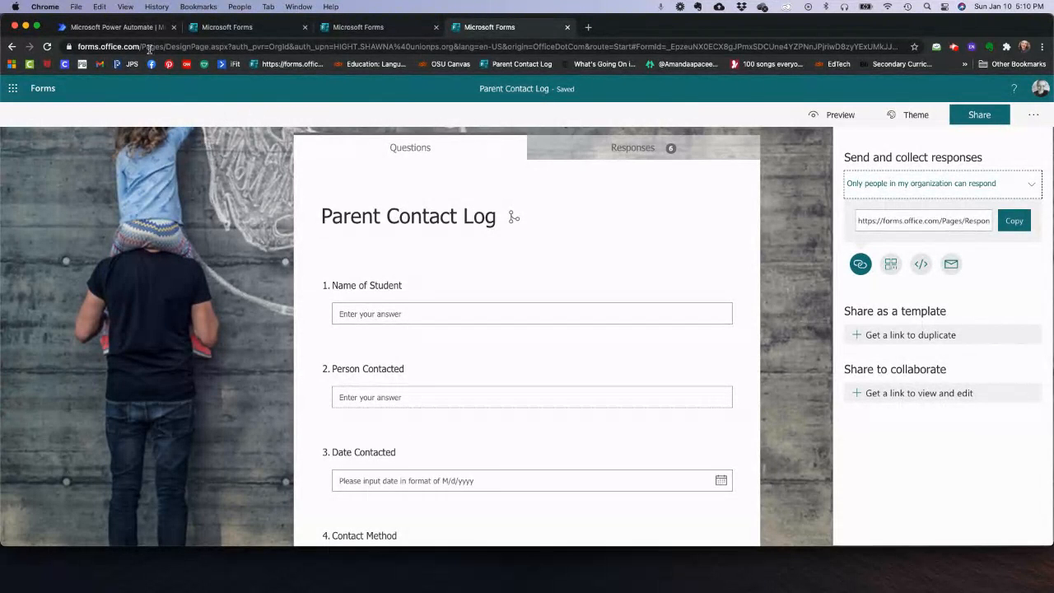
- Switch to Power Automate and go to its Create page
{"action": "left_click", "coordinate": [128, 28]}
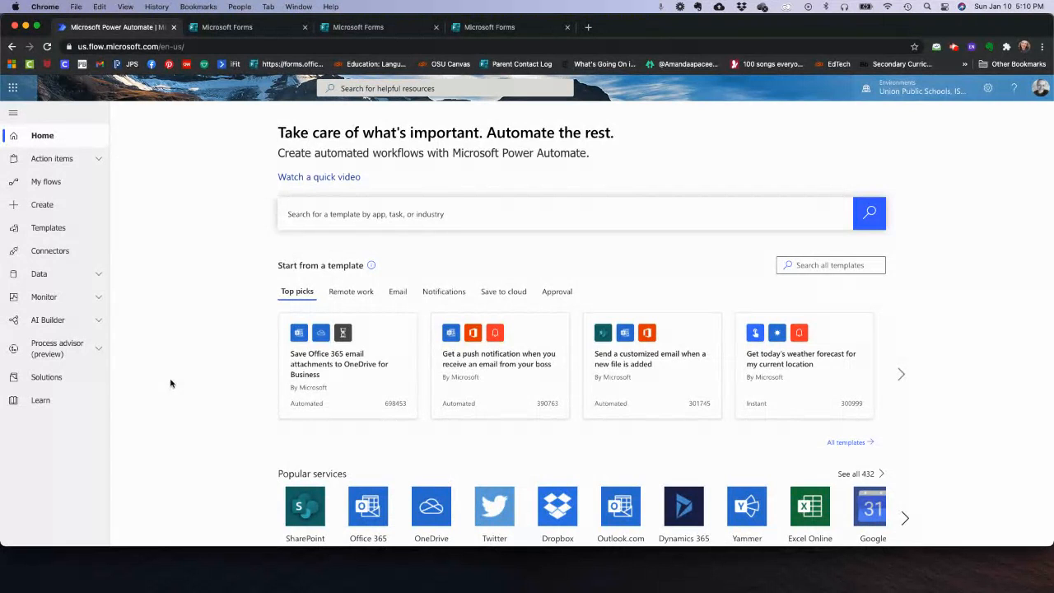
{"action": "left_click", "coordinate": [46, 206]}
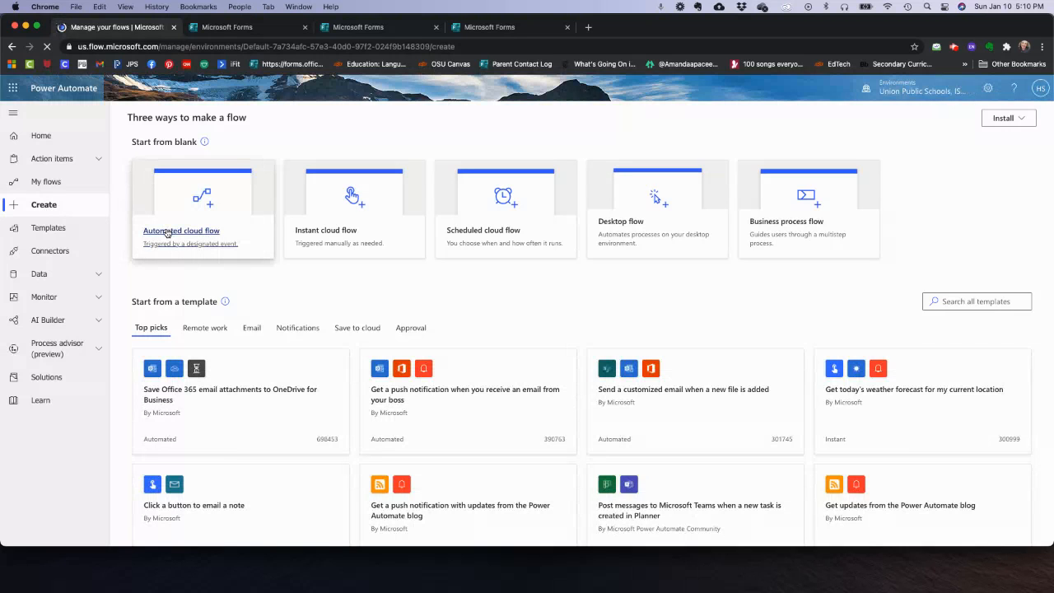
- Create automated cloud flow 'Parent Log' with the 'When a new response is submitted' Forms trigger
{"action": "left_click", "coordinate": [195, 233]}
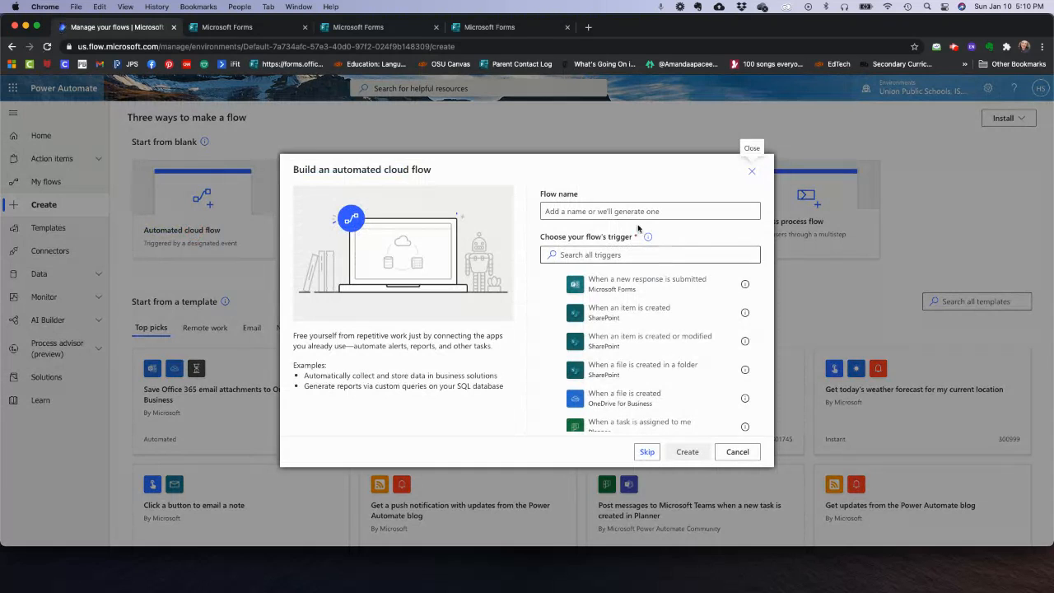
{"action": "left_click", "coordinate": [629, 211]}
{"action": "type", "text": "Parent Log"}
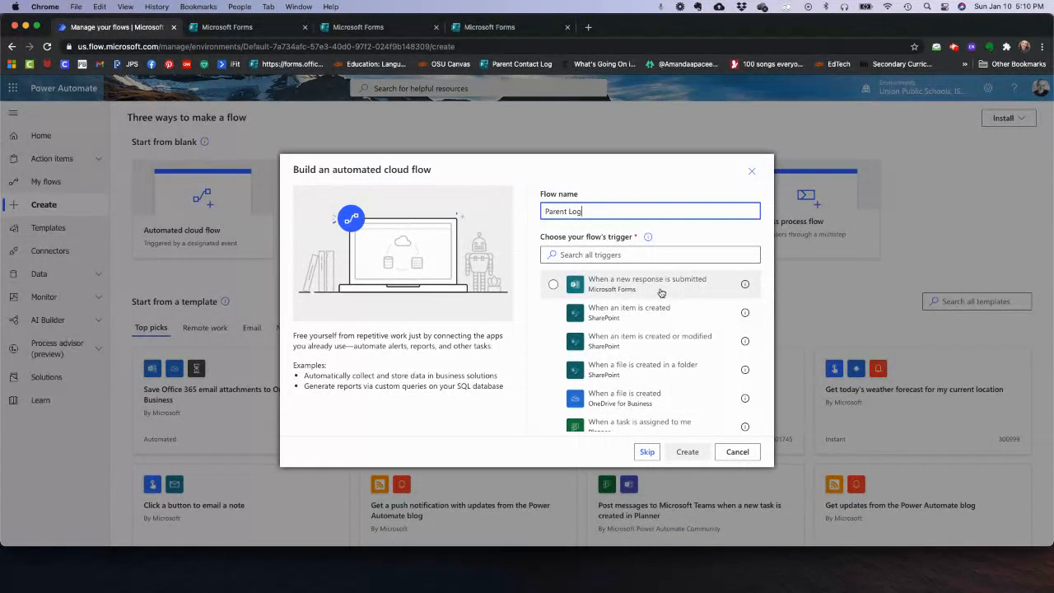
{"action": "left_click", "coordinate": [615, 290]}
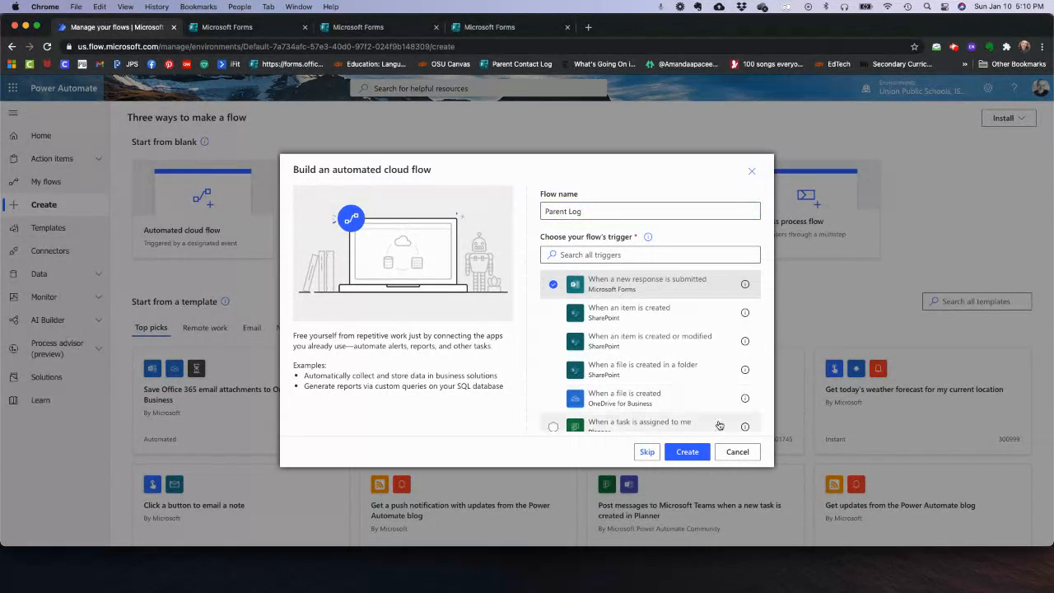
{"action": "left_click", "coordinate": [688, 452]}
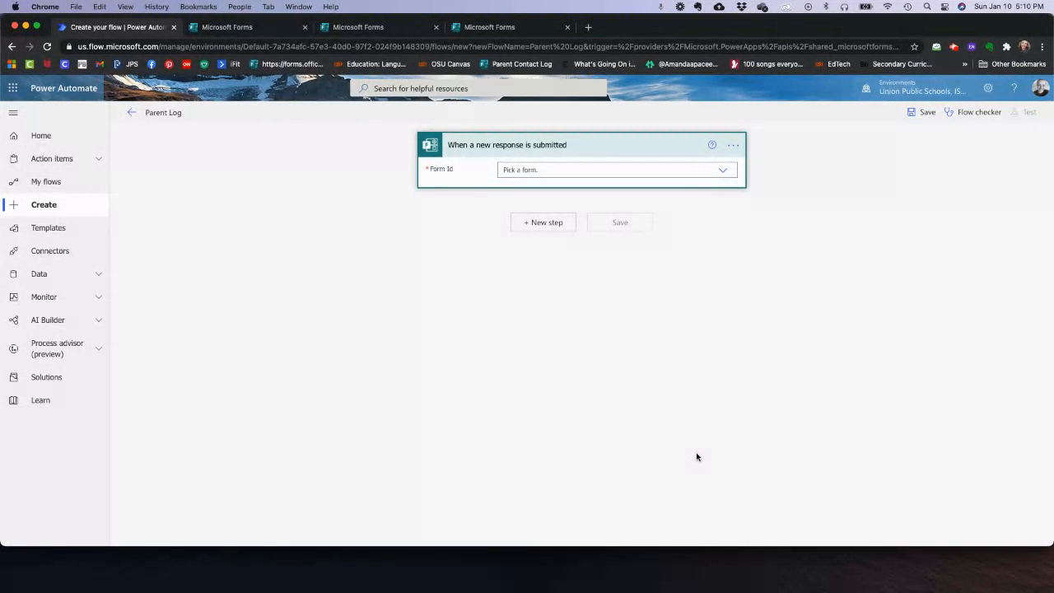
- Point the trigger at the Parent Contact Log form and add a new step
{"action": "left_click", "coordinate": [556, 169]}
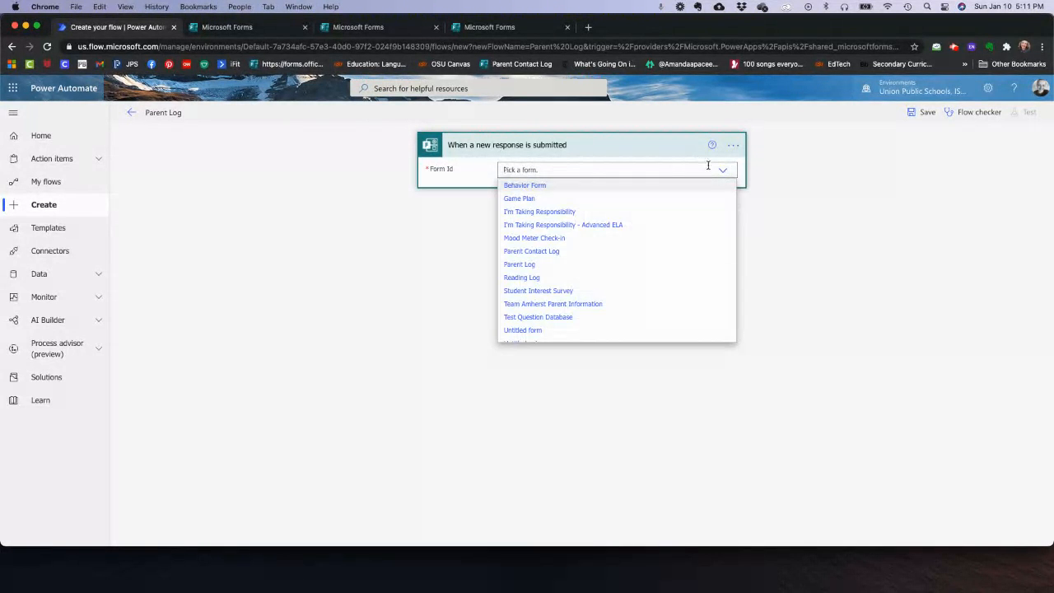
{"action": "left_click", "coordinate": [543, 251]}
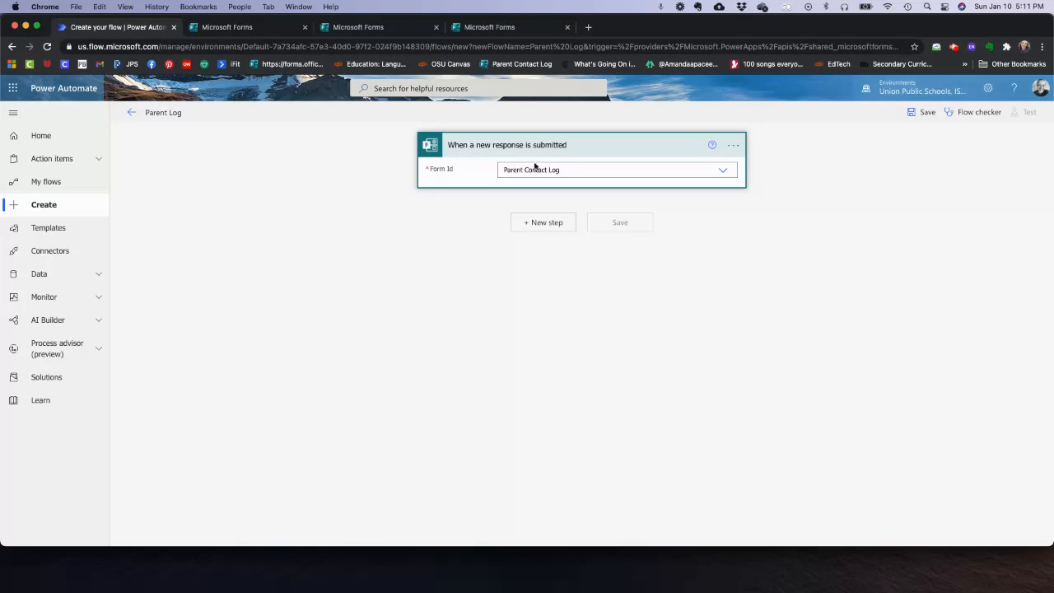
{"action": "left_click", "coordinate": [539, 223]}
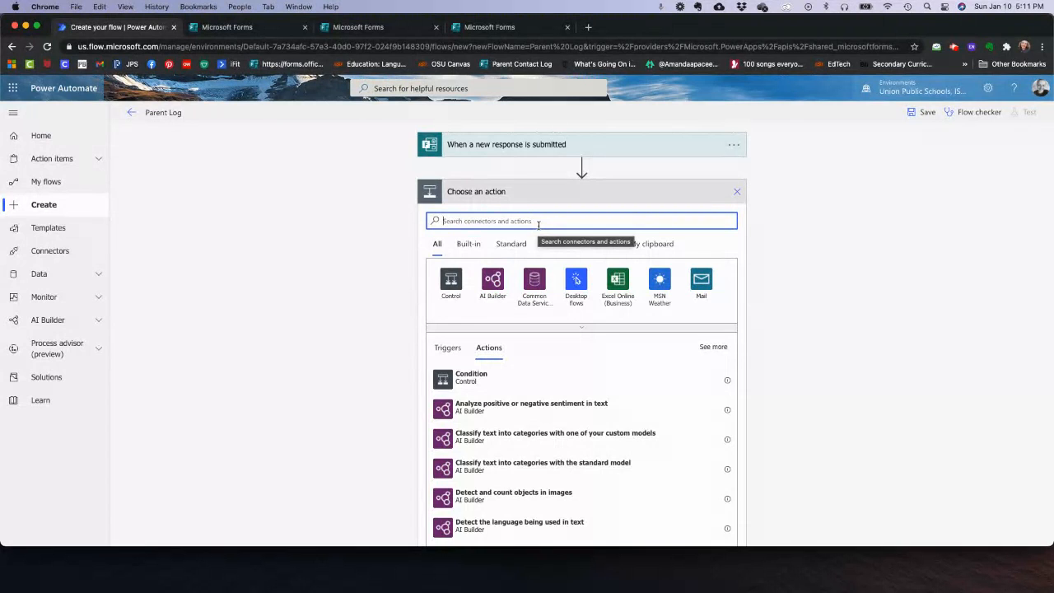
{"action": "type", "text": "gat"}
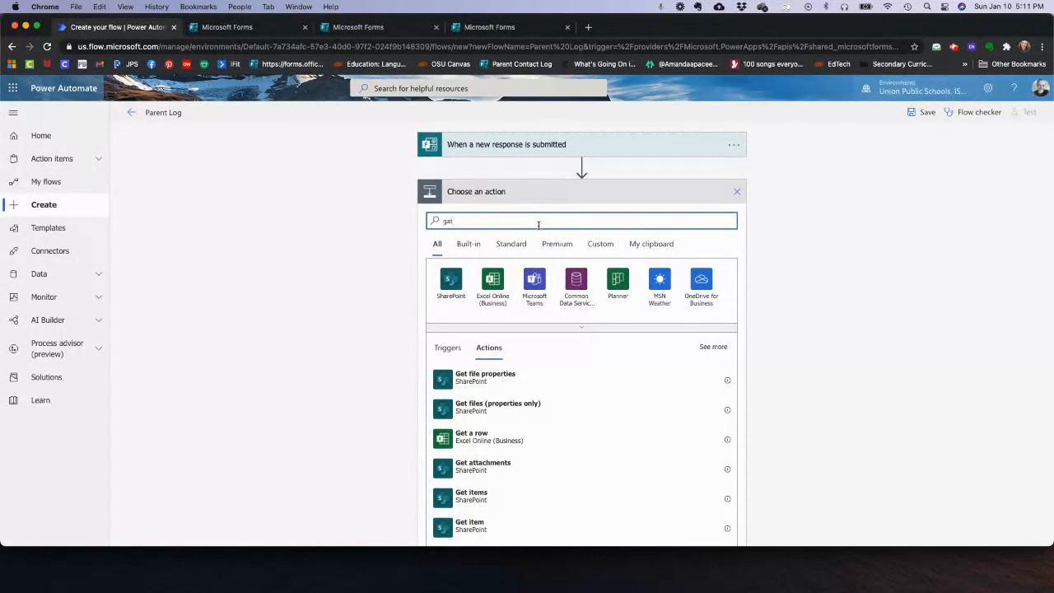
{"action": "key", "text": "BackSpace"}
{"action": "key", "text": "BackSpace"}
{"action": "key", "text": "BackSpace"}
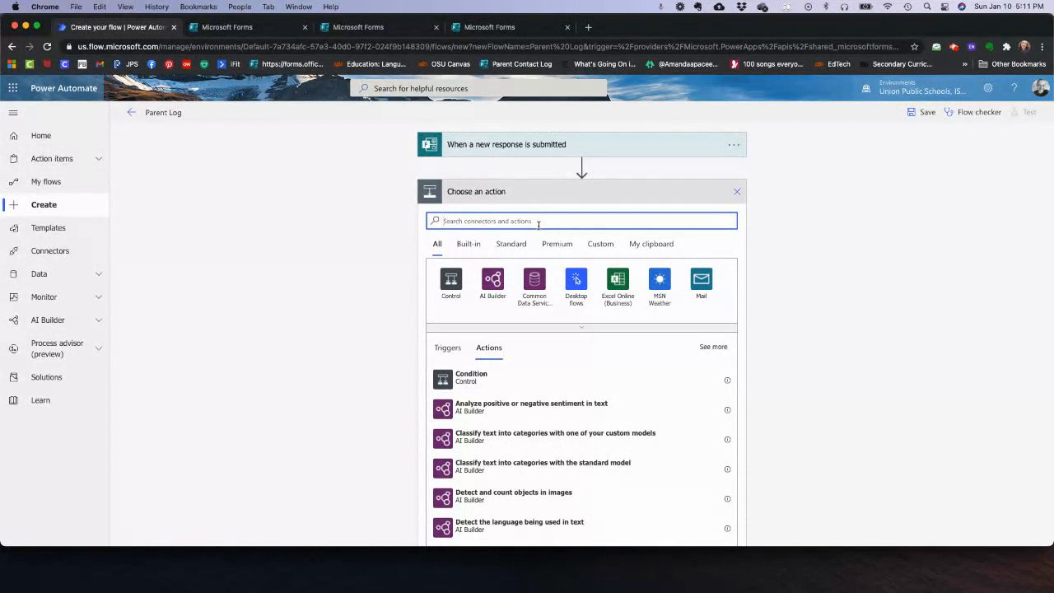
- Search the actions for 'get' and browse the results
{"action": "scroll", "coordinate": [545, 525], "scroll_direction": "down", "scroll_amount": 10}
{"action": "scroll", "coordinate": [545, 525], "scroll_direction": "down", "scroll_amount": 5}
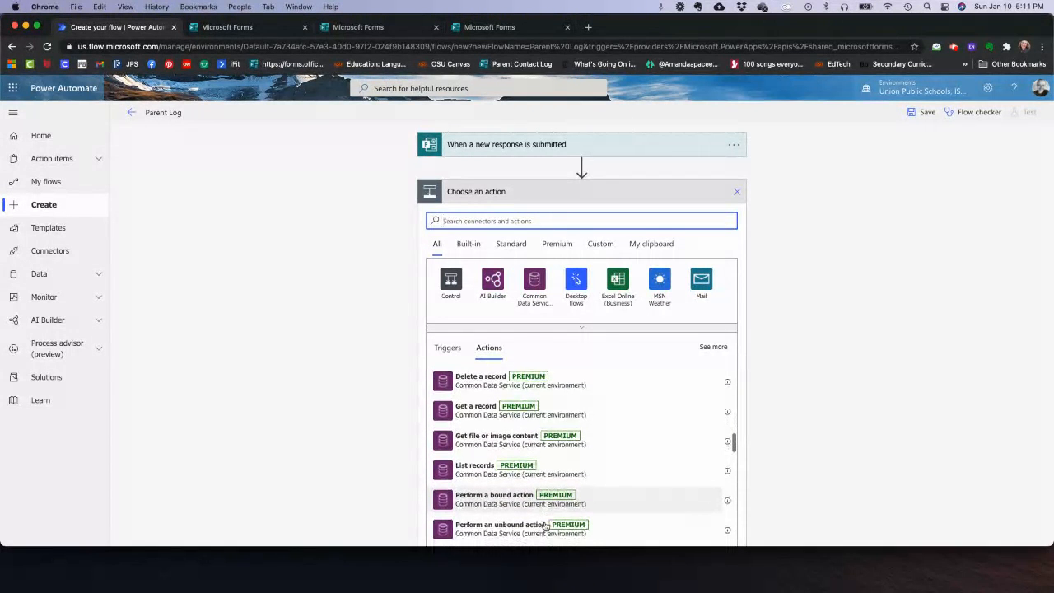
{"action": "scroll", "coordinate": [545, 525], "scroll_direction": "down", "scroll_amount": 6}
{"action": "scroll", "coordinate": [545, 525], "scroll_direction": "down", "scroll_amount": 6}
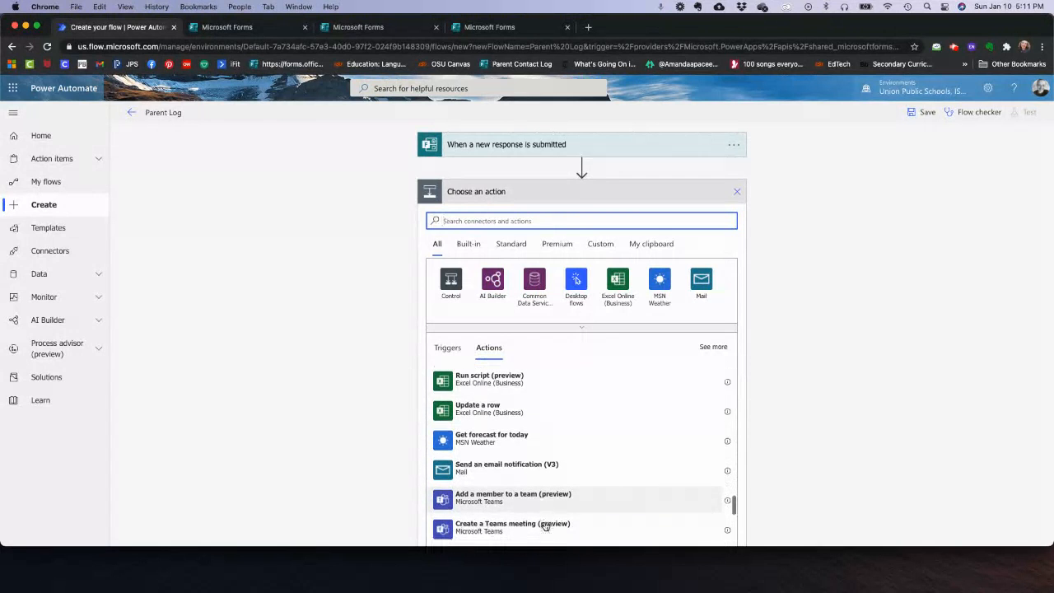
{"action": "scroll", "coordinate": [545, 525], "scroll_direction": "down", "scroll_amount": 6}
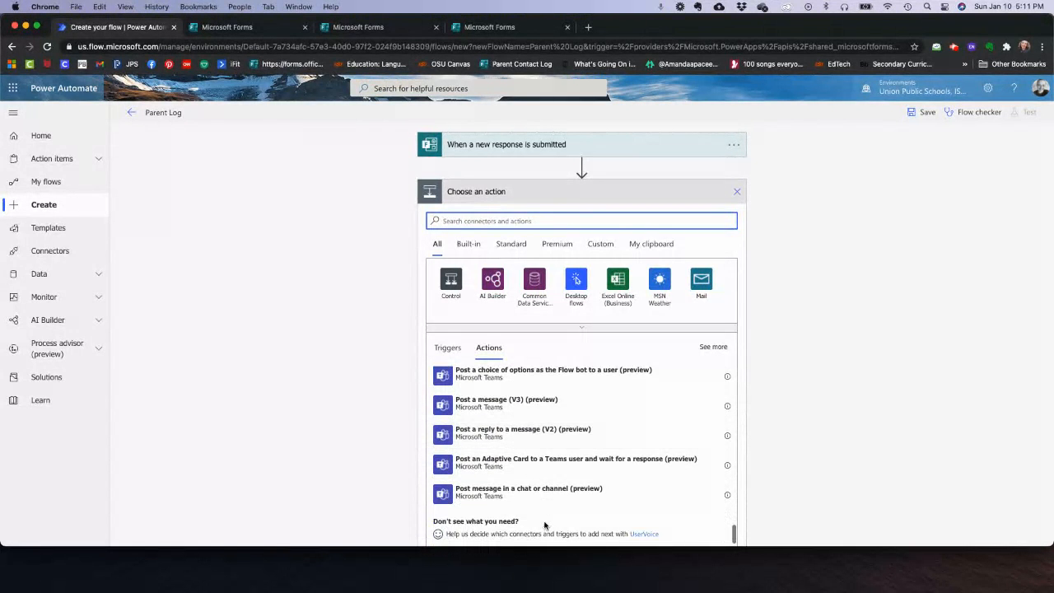
{"action": "scroll", "coordinate": [544, 524], "scroll_direction": "down", "scroll_amount": 1}
{"action": "scroll", "coordinate": [545, 525], "scroll_direction": "up", "scroll_amount": 20}
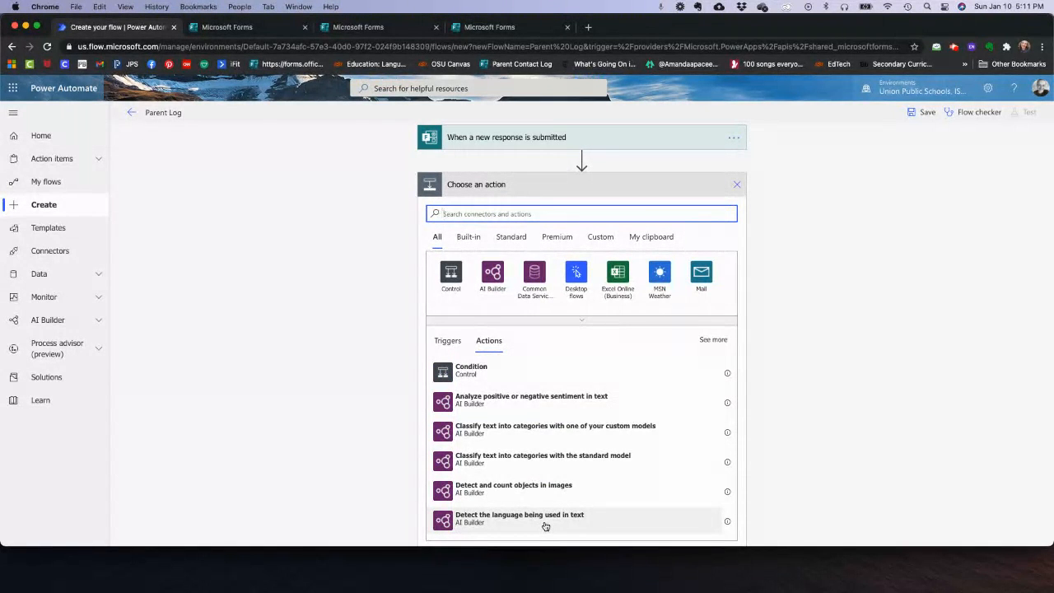
{"action": "type", "text": "get"}
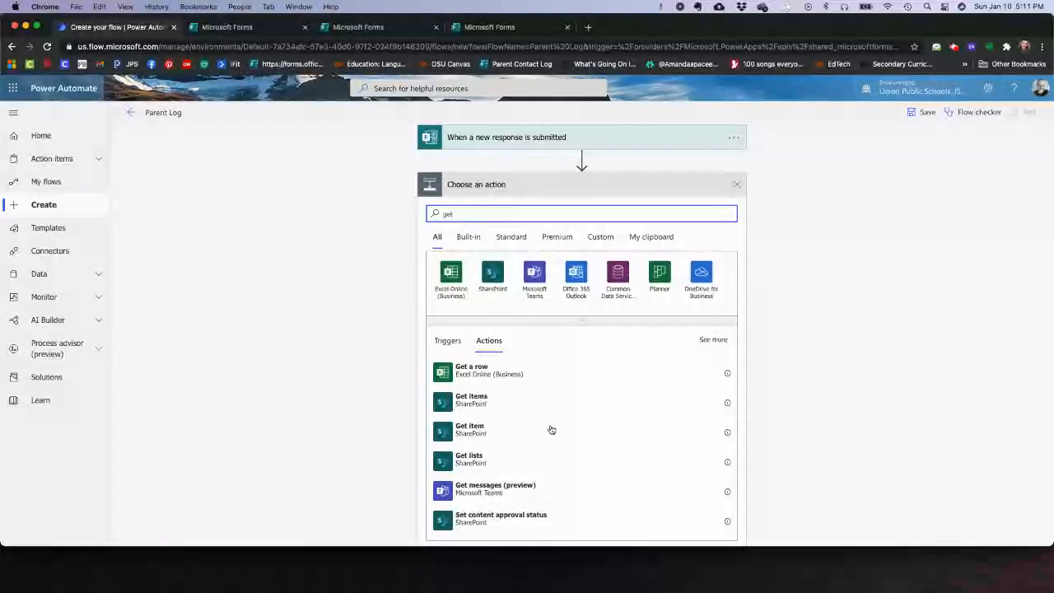
{"action": "scroll", "coordinate": [549, 429], "scroll_direction": "down", "scroll_amount": 5}
{"action": "scroll", "coordinate": [551, 429], "scroll_direction": "down", "scroll_amount": 7}
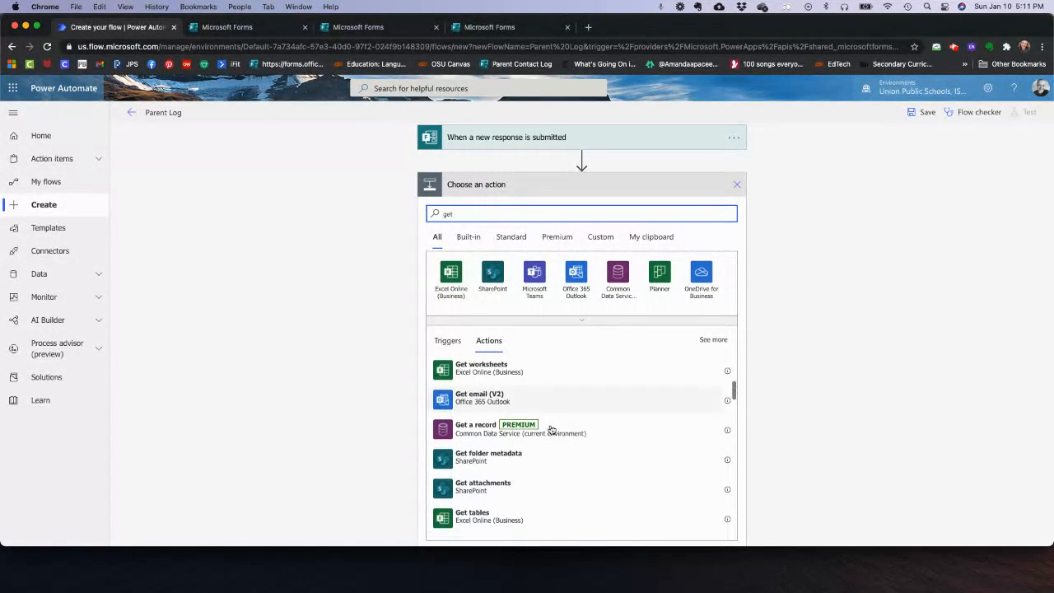
{"action": "scroll", "coordinate": [551, 429], "scroll_direction": "down", "scroll_amount": 4}
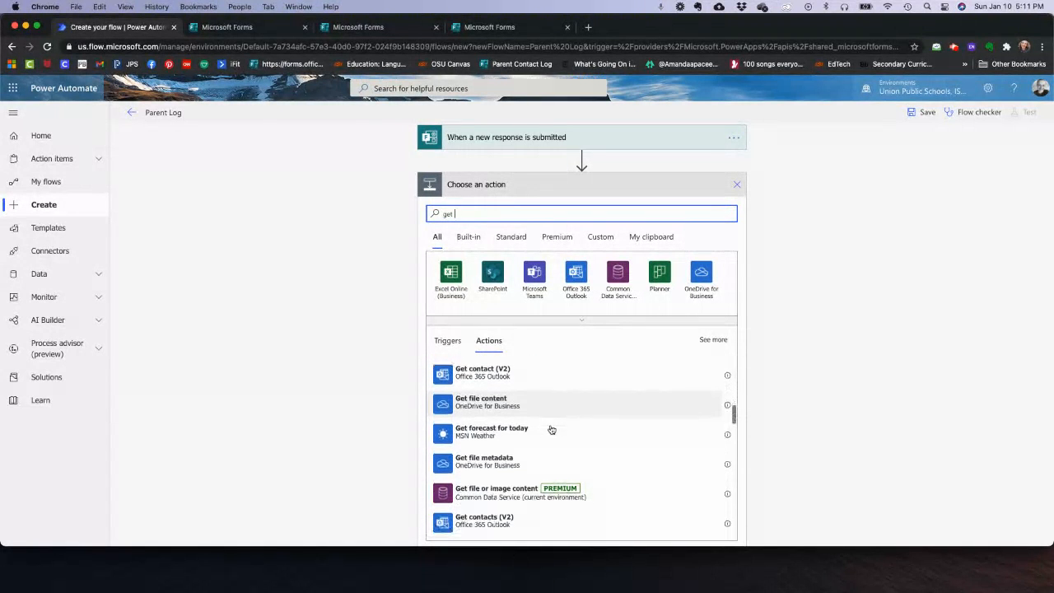
{"action": "scroll", "coordinate": [552, 429], "scroll_direction": "down", "scroll_amount": 3}
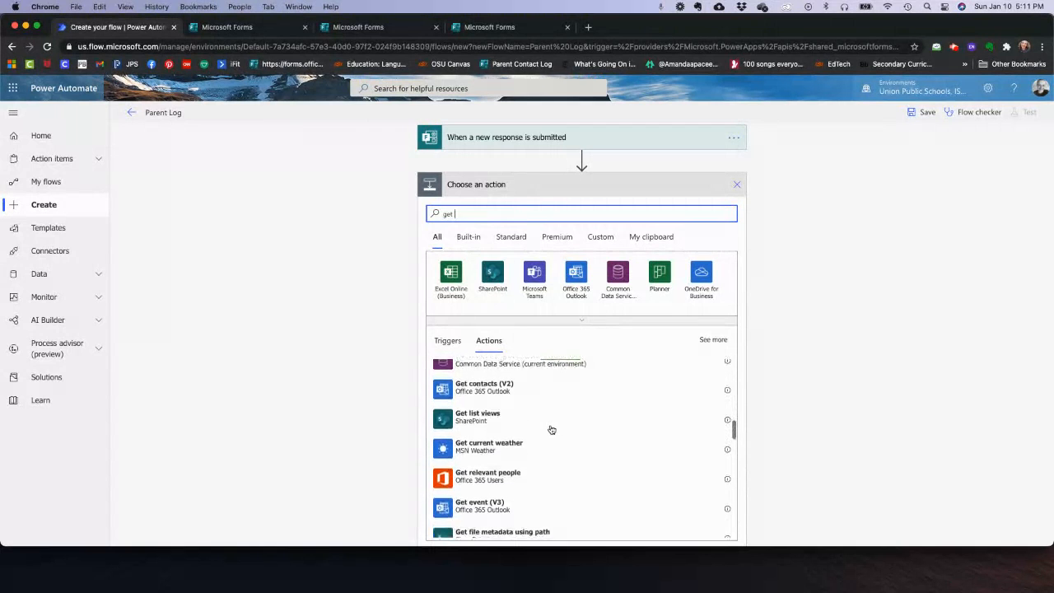
- Open My flows in a new tab and edit the 'Send an email to responder' flow
{"action": "right_click", "coordinate": [52, 181]}
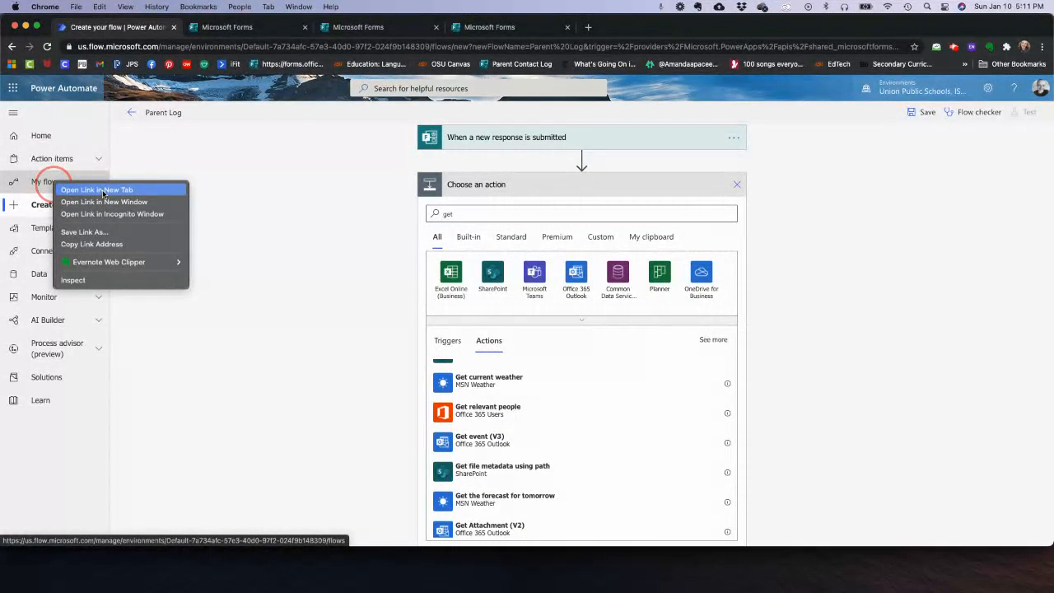
{"action": "left_click", "coordinate": [103, 190]}
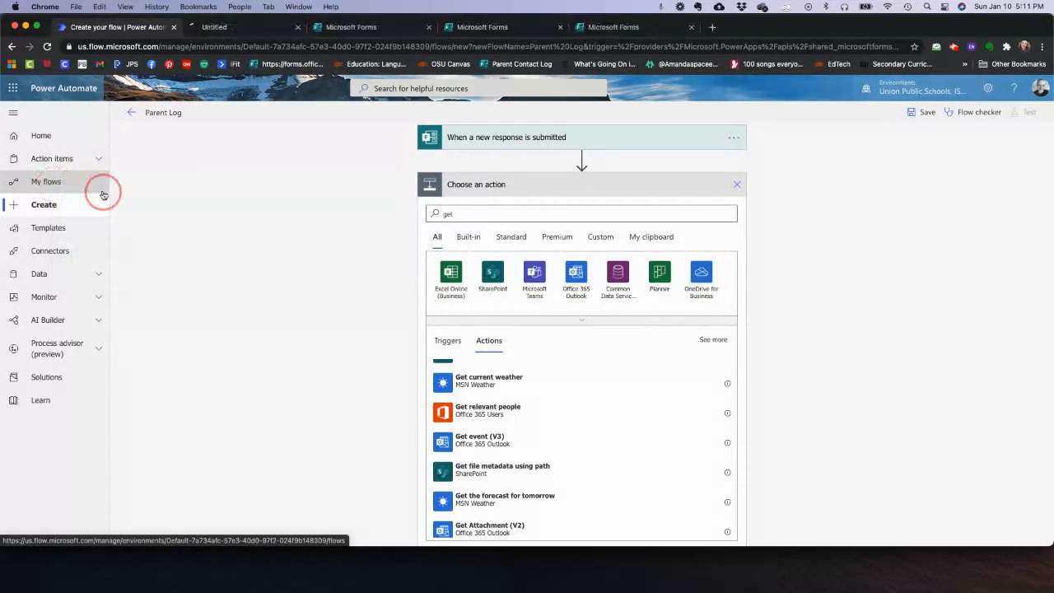
{"action": "left_click", "coordinate": [239, 28]}
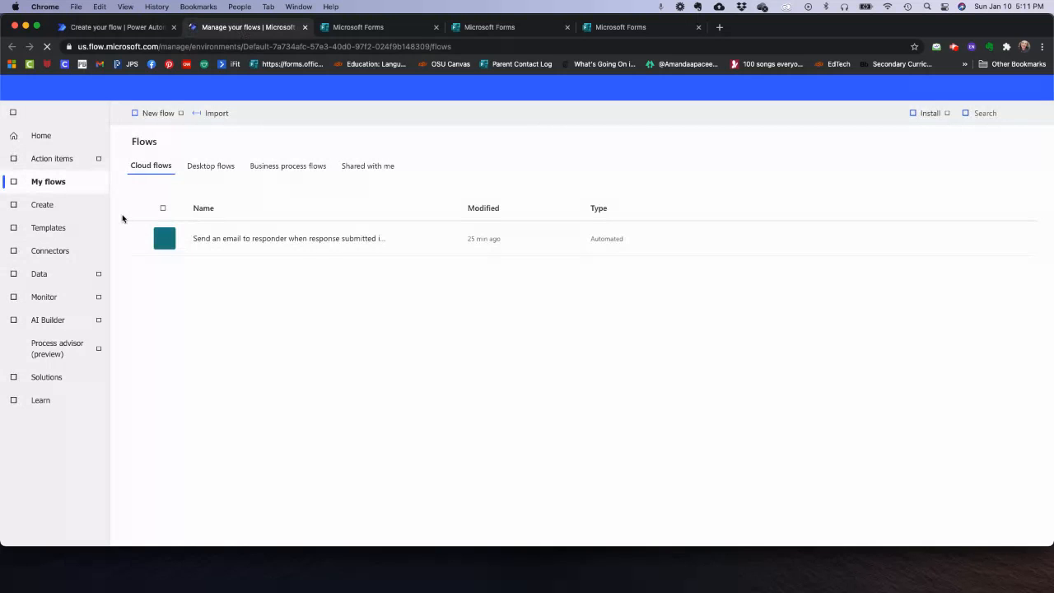
{"action": "left_click", "coordinate": [223, 242]}
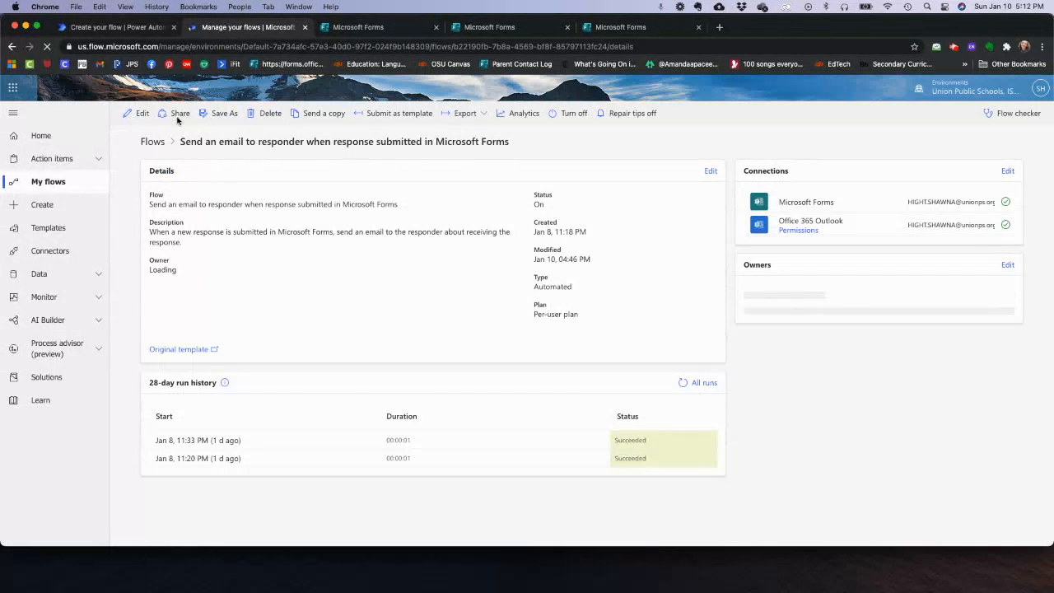
{"action": "left_click", "coordinate": [136, 114]}
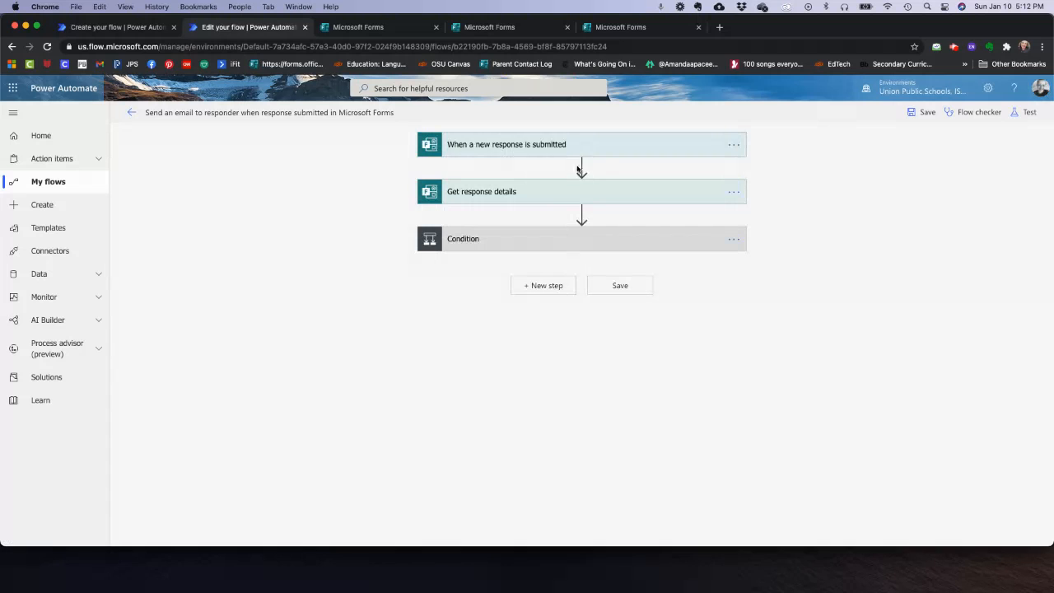
- Check the old flow's trigger form and Response Id source, then return to the Parent Log flow
{"action": "left_click", "coordinate": [593, 148]}
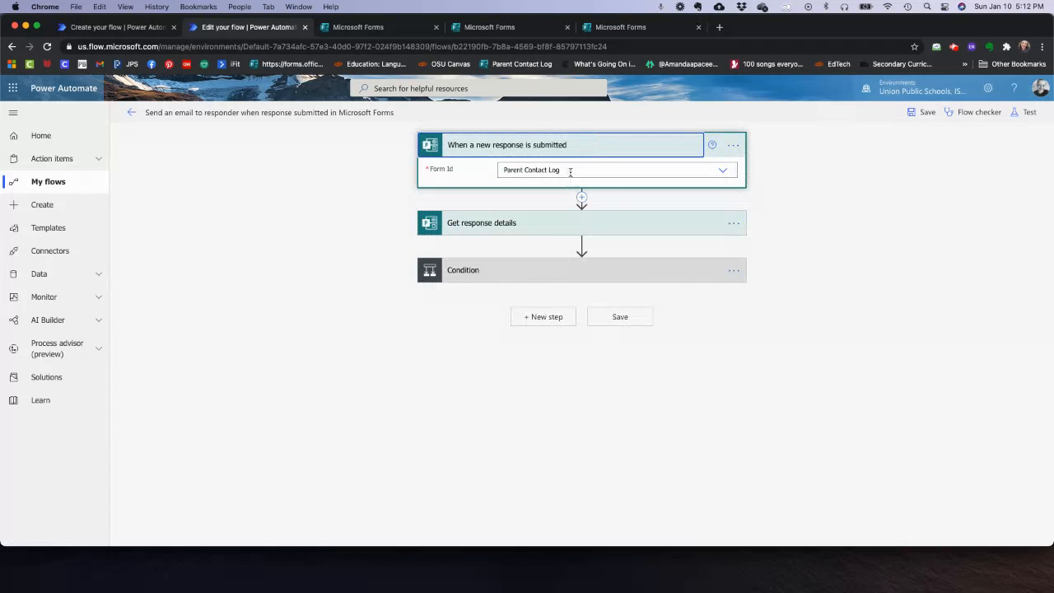
{"action": "left_click", "coordinate": [614, 223]}
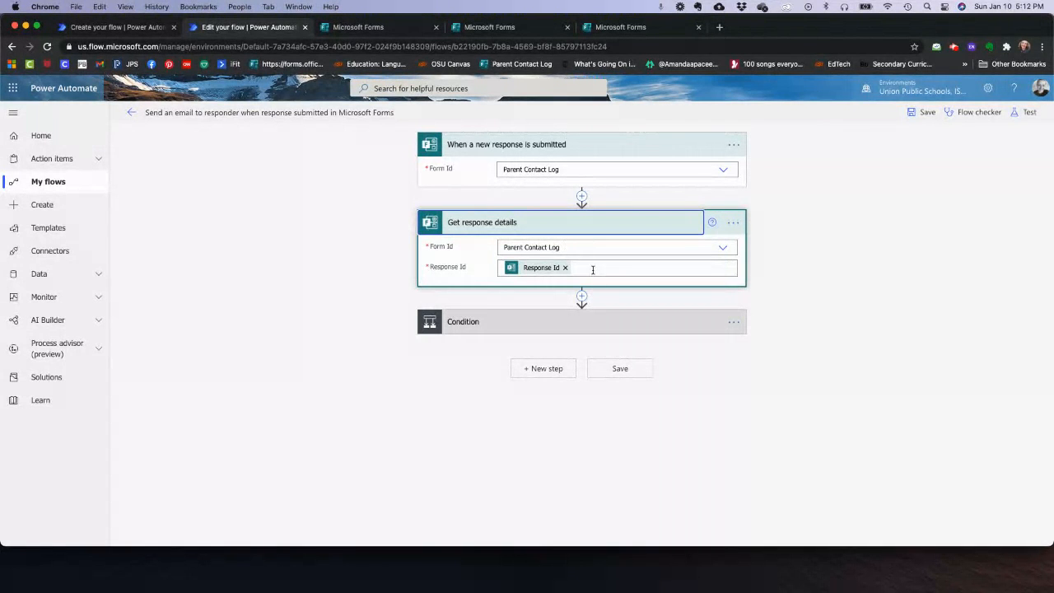
{"action": "left_click", "coordinate": [592, 269]}
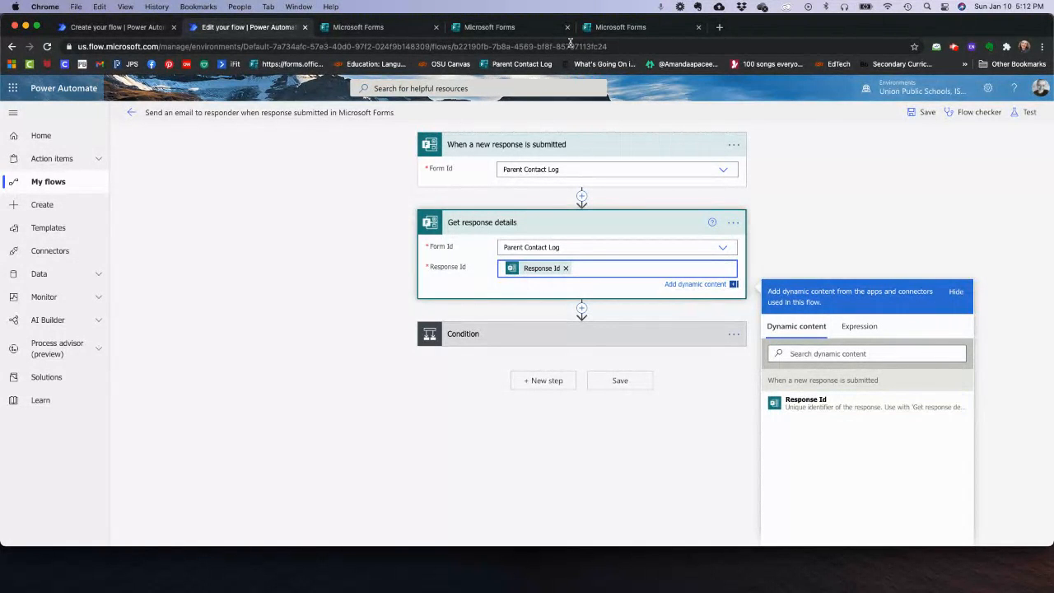
{"action": "left_click", "coordinate": [113, 27]}
{"action": "left_click", "coordinate": [477, 211]}
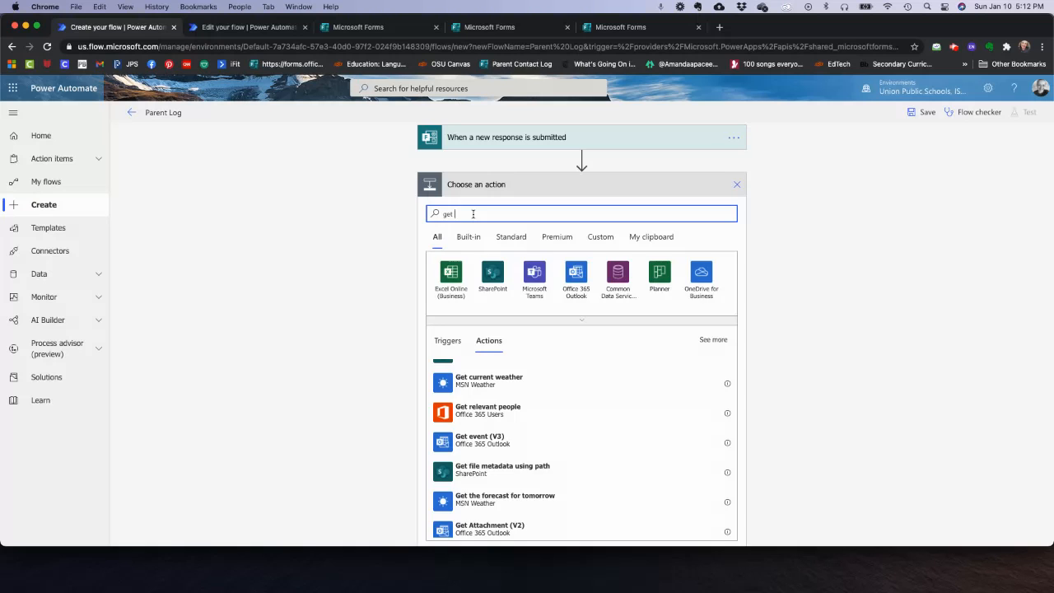
- Add Get response details for Parent Contact Log using the trigger's Response Id, then a Control step
{"action": "type", "text": "response"}
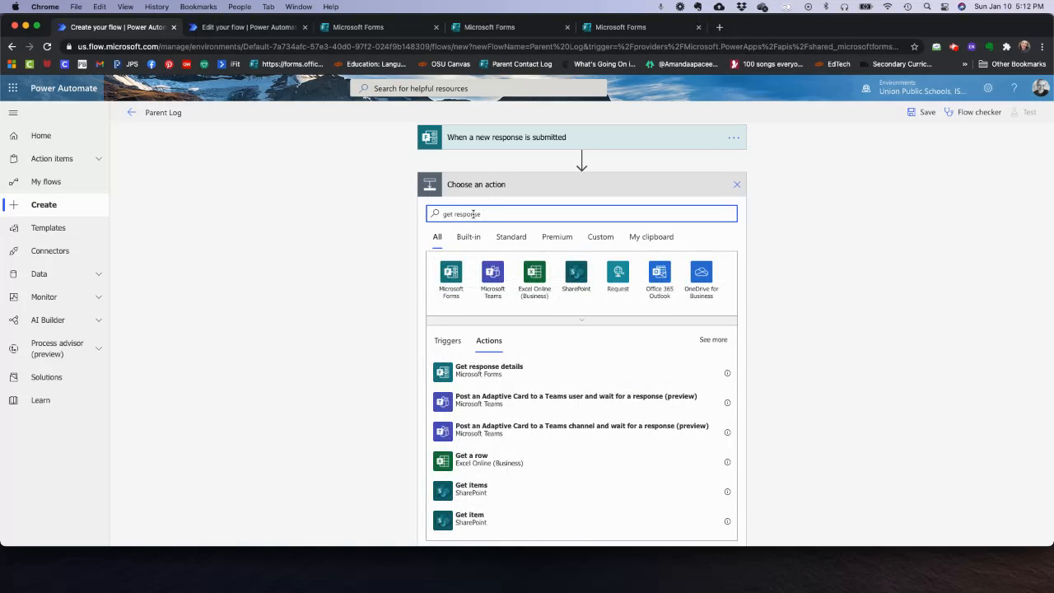
{"action": "left_click", "coordinate": [489, 371]}
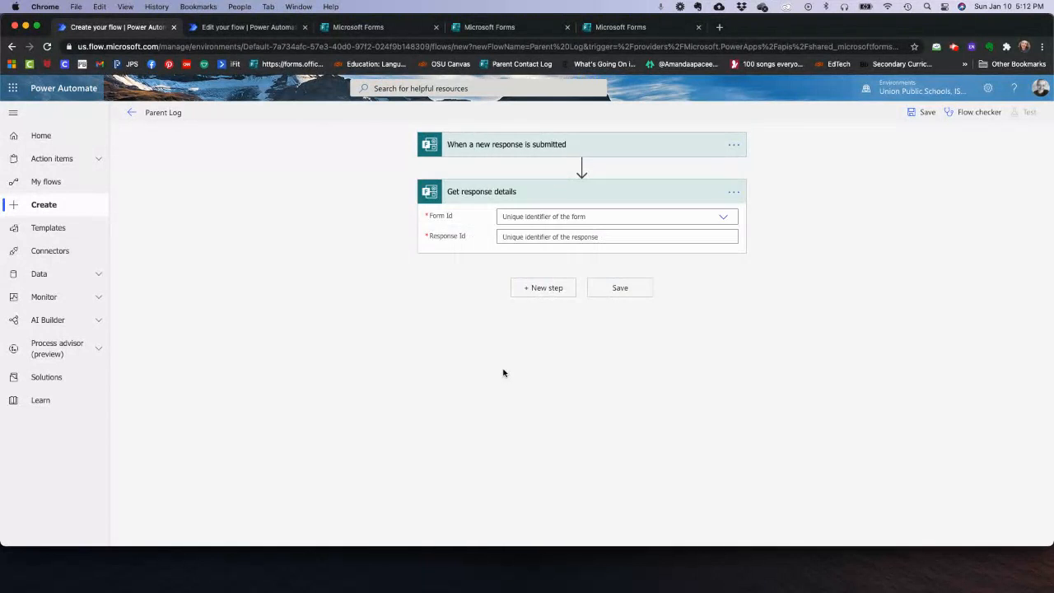
{"action": "left_click", "coordinate": [526, 220]}
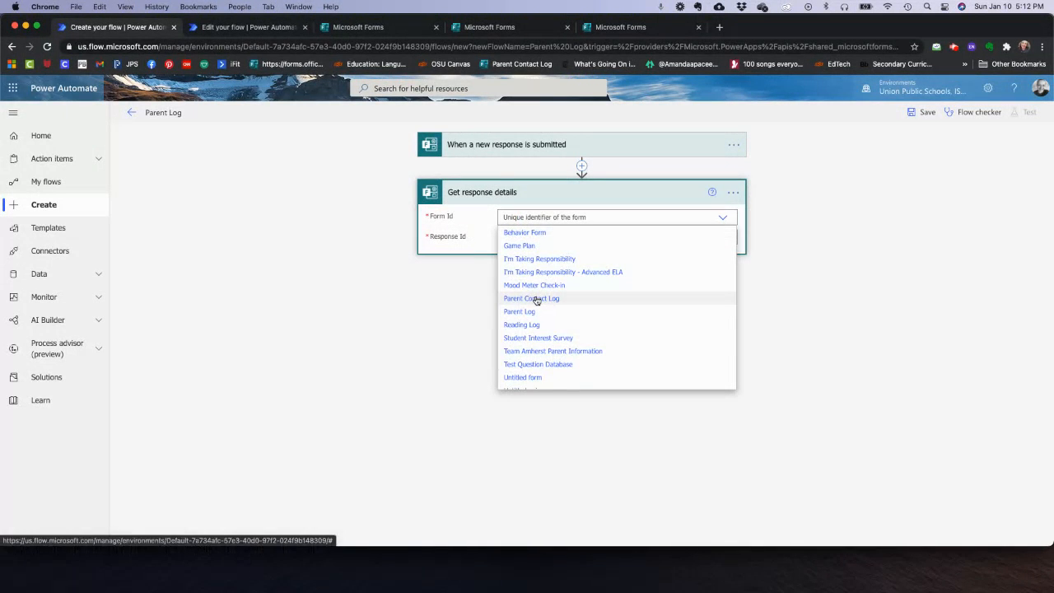
{"action": "left_click", "coordinate": [536, 299]}
{"action": "left_click", "coordinate": [588, 236]}
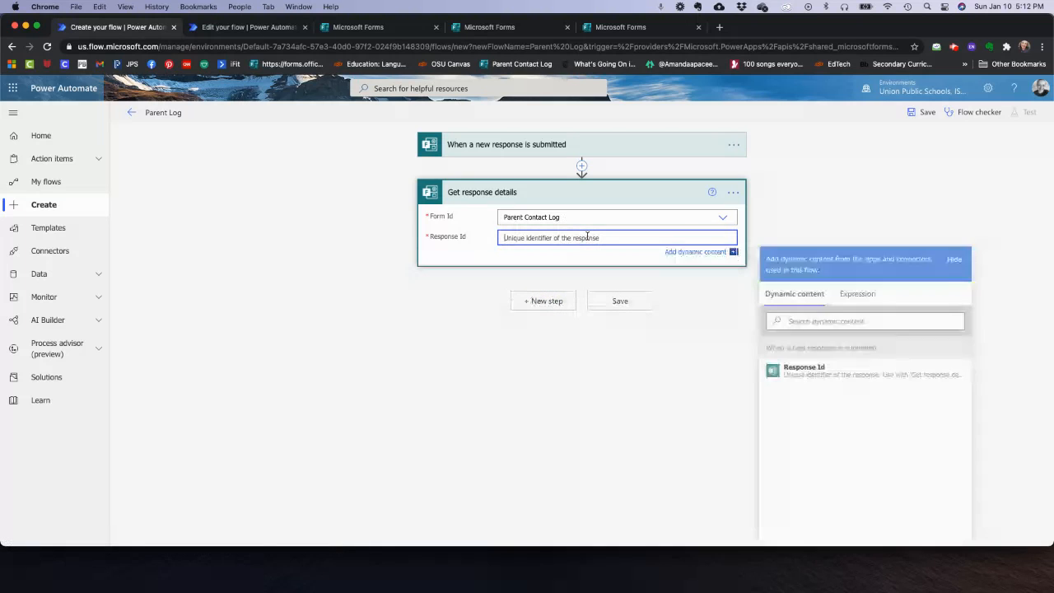
{"action": "left_click", "coordinate": [808, 376]}
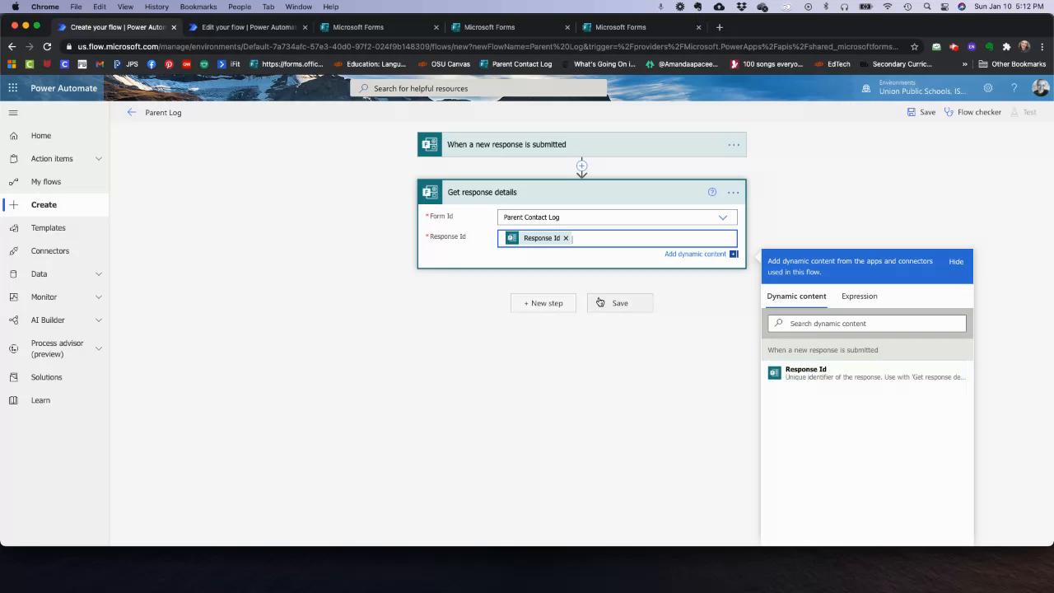
{"action": "left_click", "coordinate": [561, 304]}
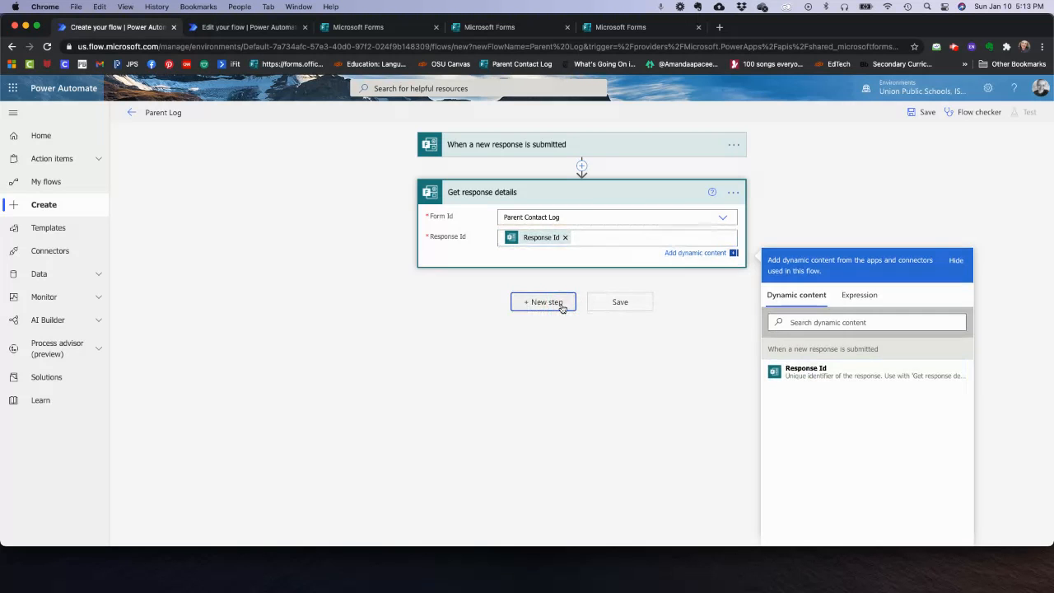
{"action": "left_click", "coordinate": [454, 329]}
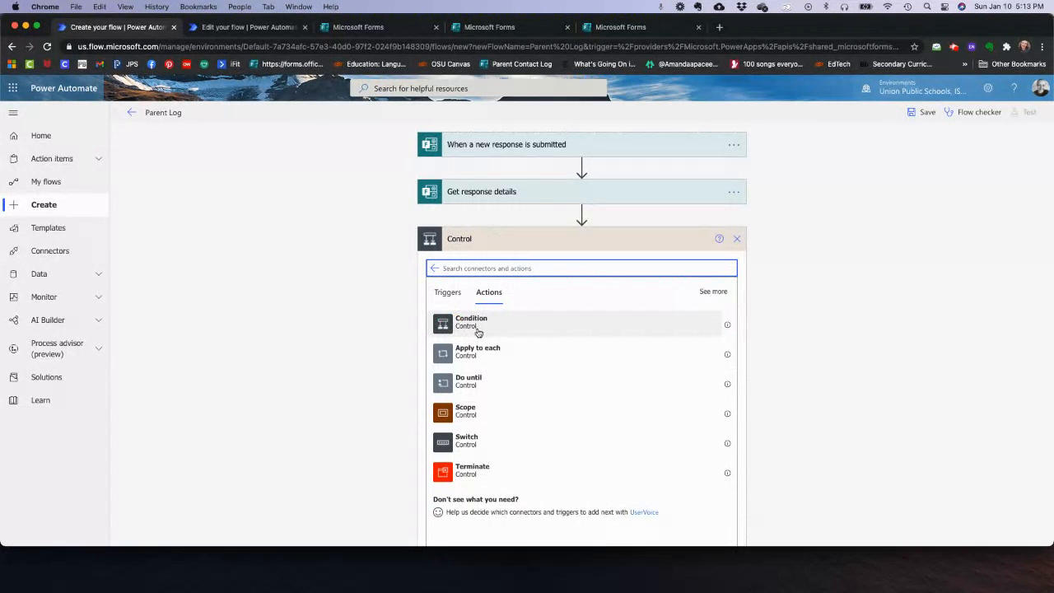
- Add a Condition testing whether Follow Up Needed? equals Yes
{"action": "left_click", "coordinate": [474, 322]}
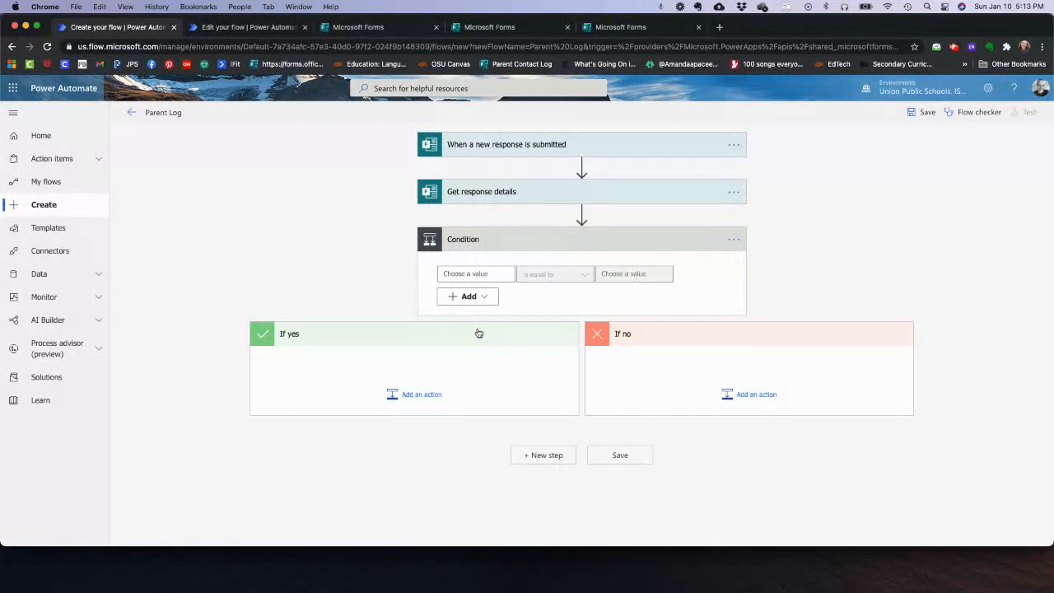
{"action": "left_click", "coordinate": [475, 272]}
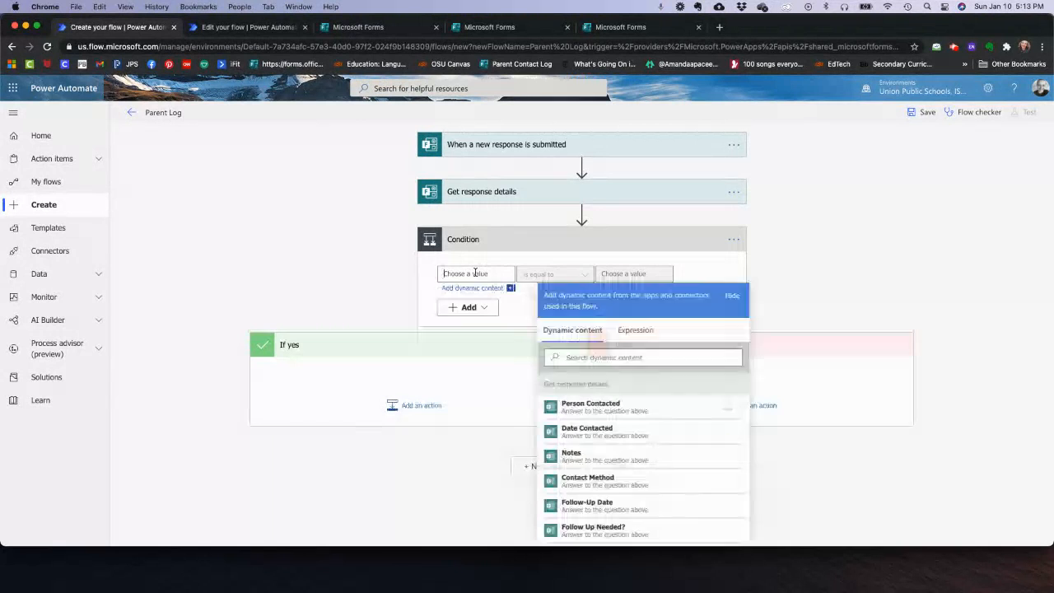
{"action": "scroll", "coordinate": [602, 461], "scroll_direction": "down", "scroll_amount": 2}
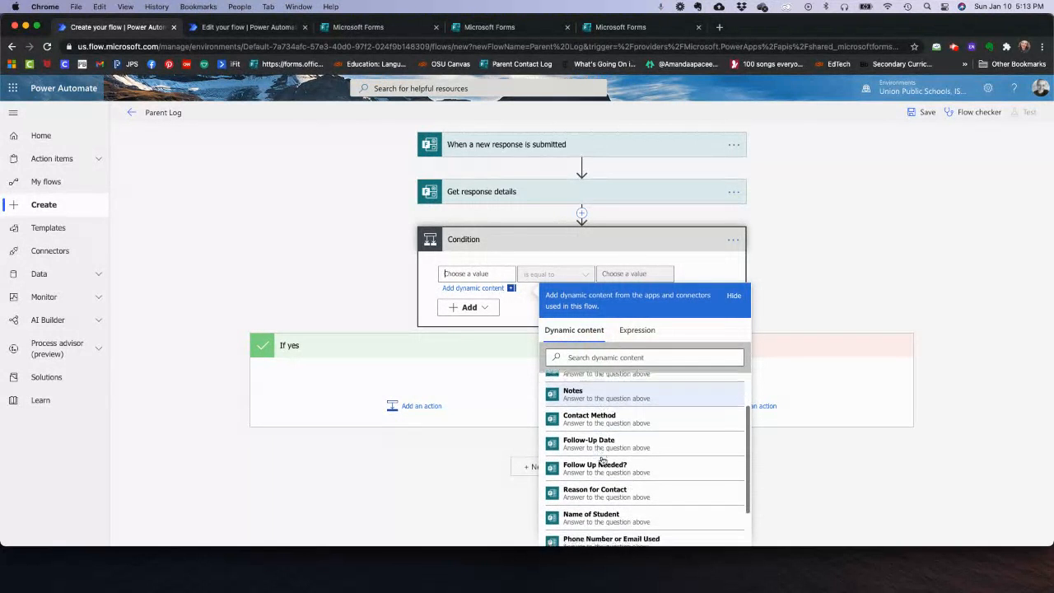
{"action": "left_click", "coordinate": [586, 461]}
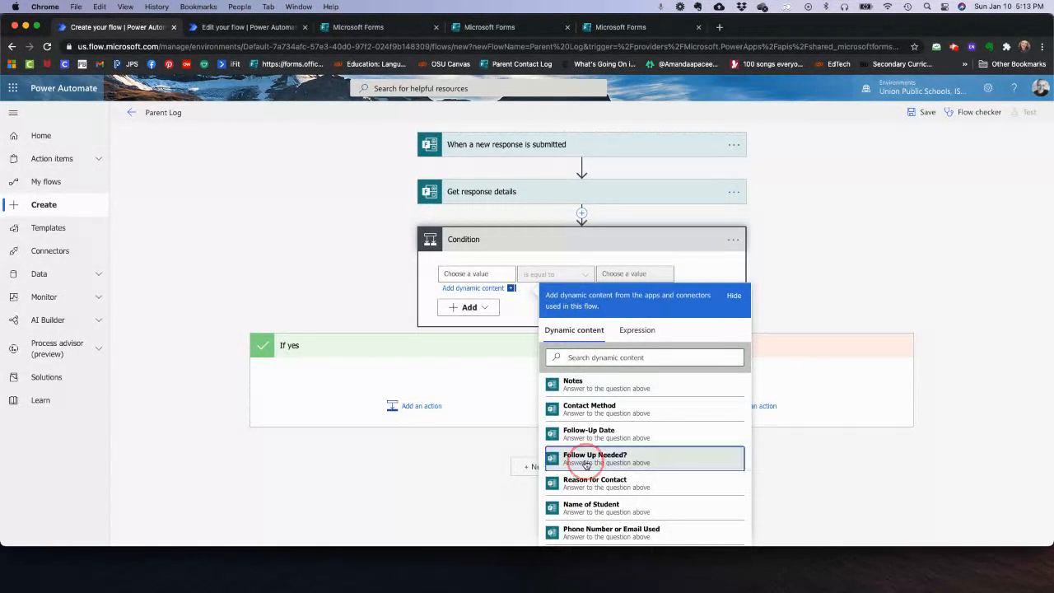
{"action": "left_click", "coordinate": [634, 274]}
{"action": "type", "text": "Yes"}
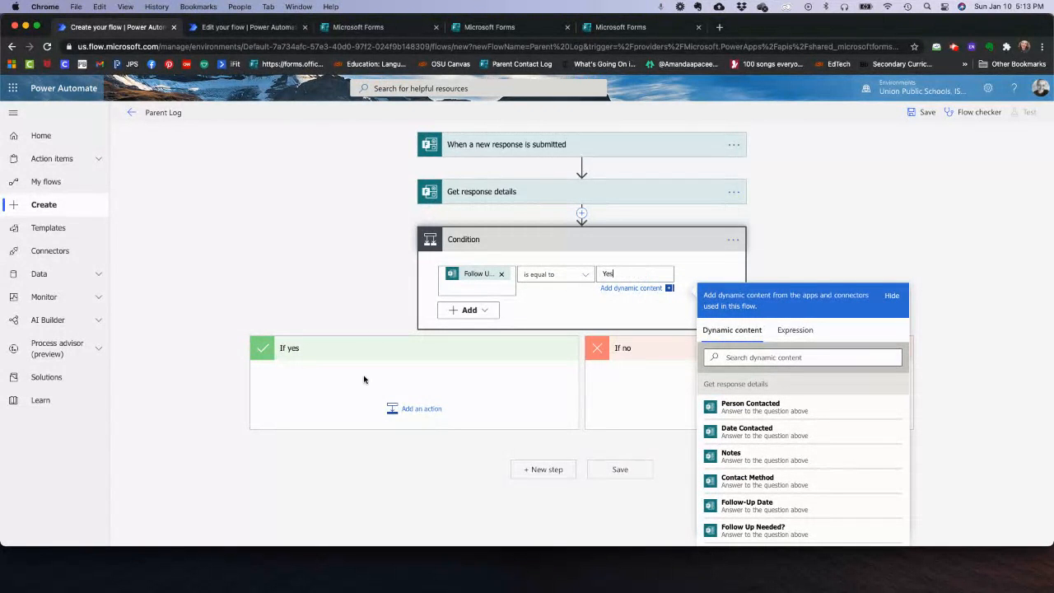
{"action": "left_click", "coordinate": [441, 376]}
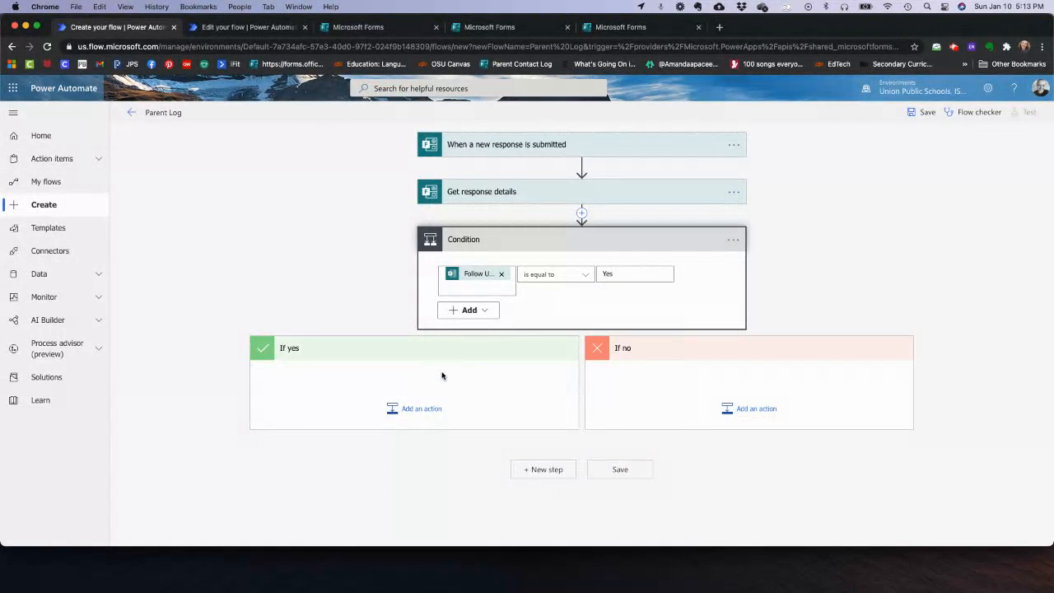
- Begin adding an action under If yes, then switch to the Parent Contact Log form
{"action": "left_click", "coordinate": [421, 410]}
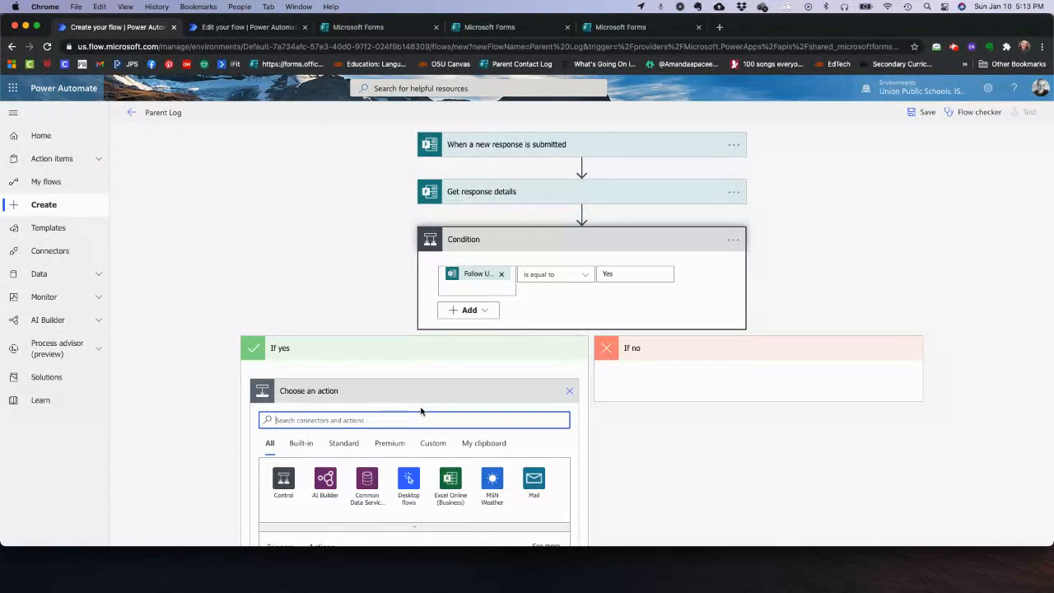
{"action": "scroll", "coordinate": [420, 411], "scroll_direction": "down", "scroll_amount": 4}
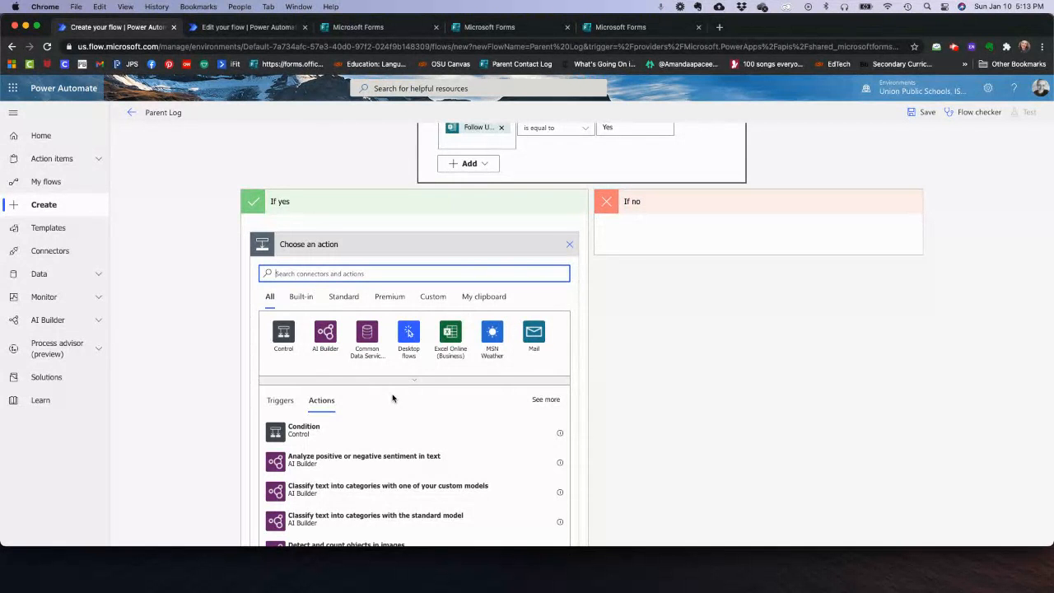
{"action": "scroll", "coordinate": [392, 398], "scroll_direction": "up", "scroll_amount": 2}
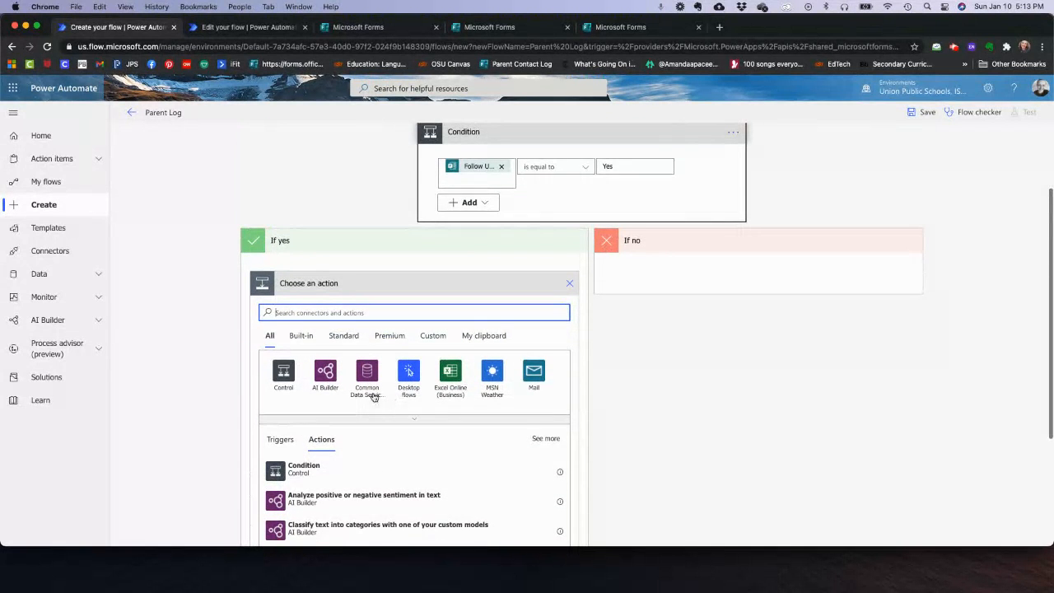
{"action": "left_click", "coordinate": [626, 29]}
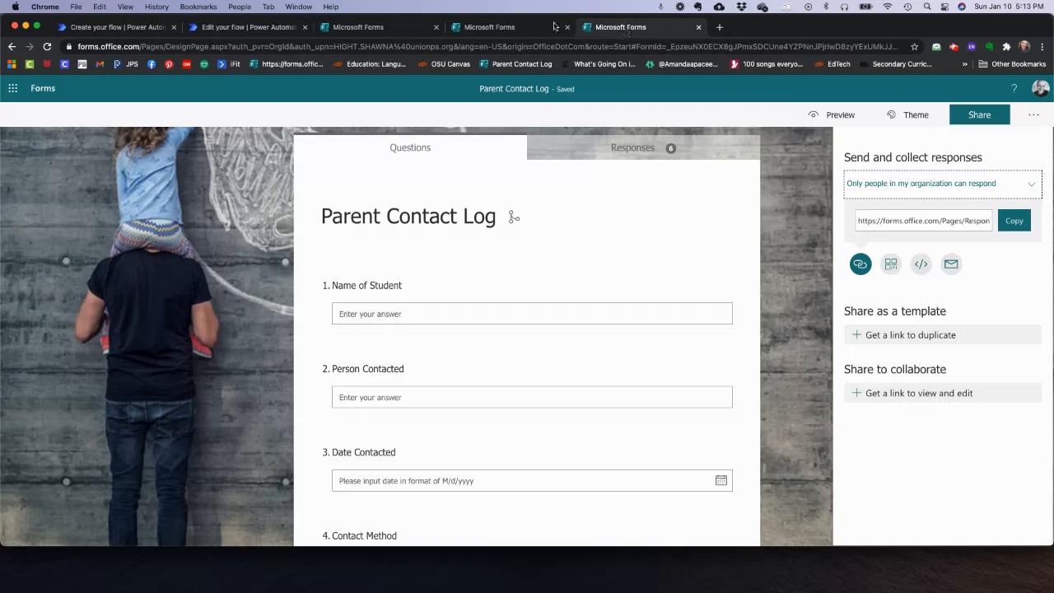
- In the existing responder-email flow, expand the Condition and review the Send an email (V2) subject and body
{"action": "left_click", "coordinate": [247, 32]}
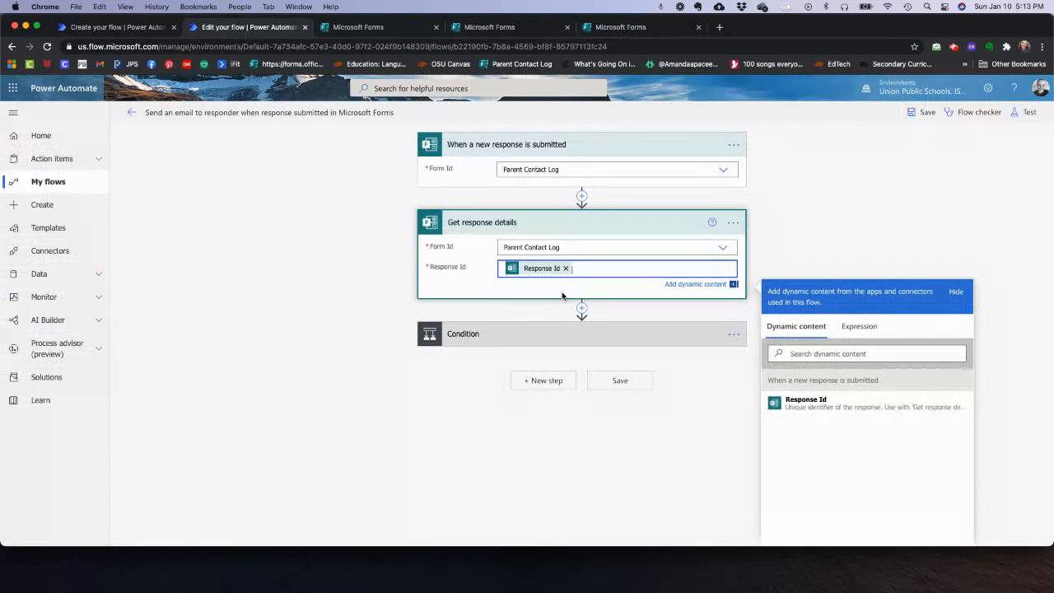
{"action": "left_click", "coordinate": [581, 337]}
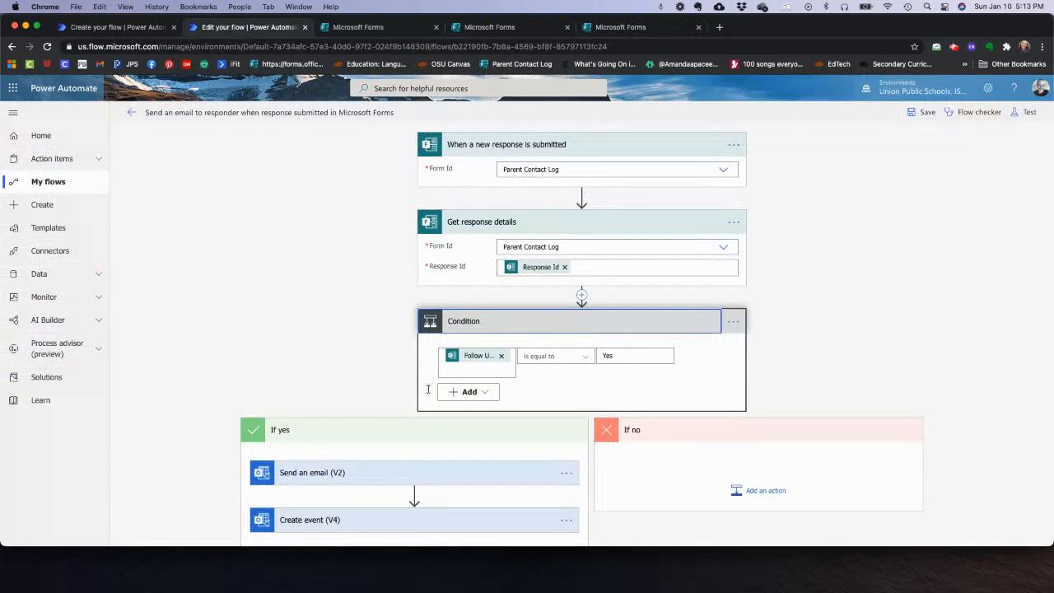
{"action": "scroll", "coordinate": [428, 389], "scroll_direction": "down", "scroll_amount": 2}
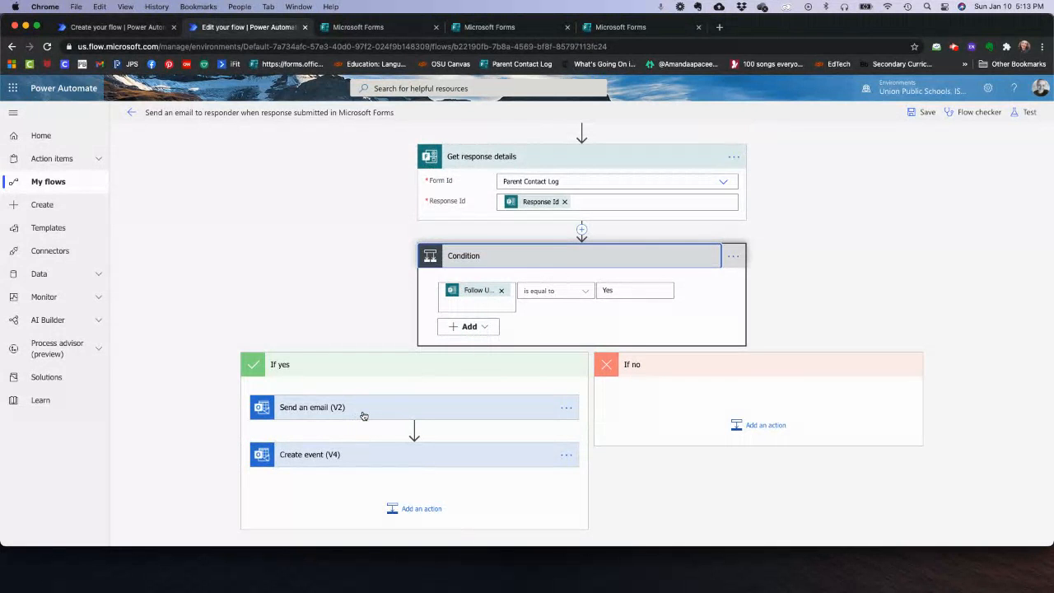
{"action": "left_click", "coordinate": [417, 411]}
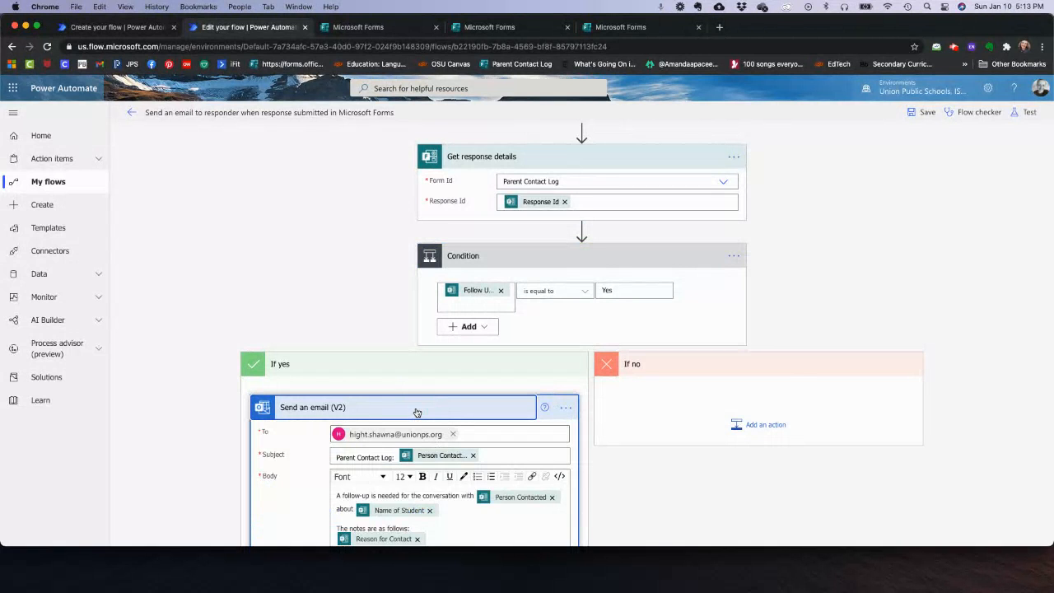
{"action": "scroll", "coordinate": [407, 395], "scroll_direction": "down", "scroll_amount": 5}
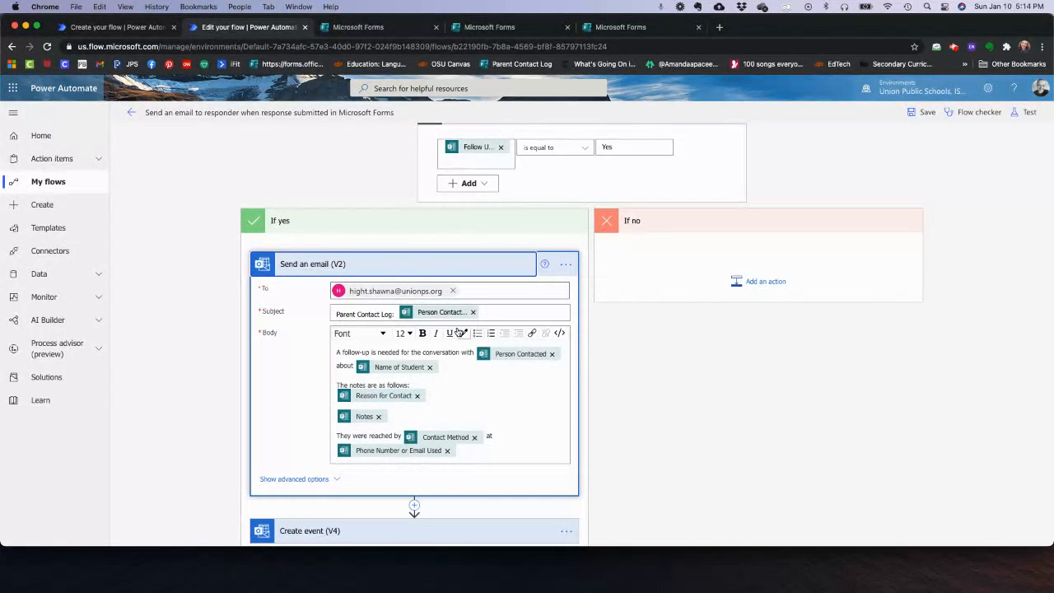
- In Parent Log, add a Send an email (V2) action and enter the recipient's email address
{"action": "left_click", "coordinate": [109, 30]}
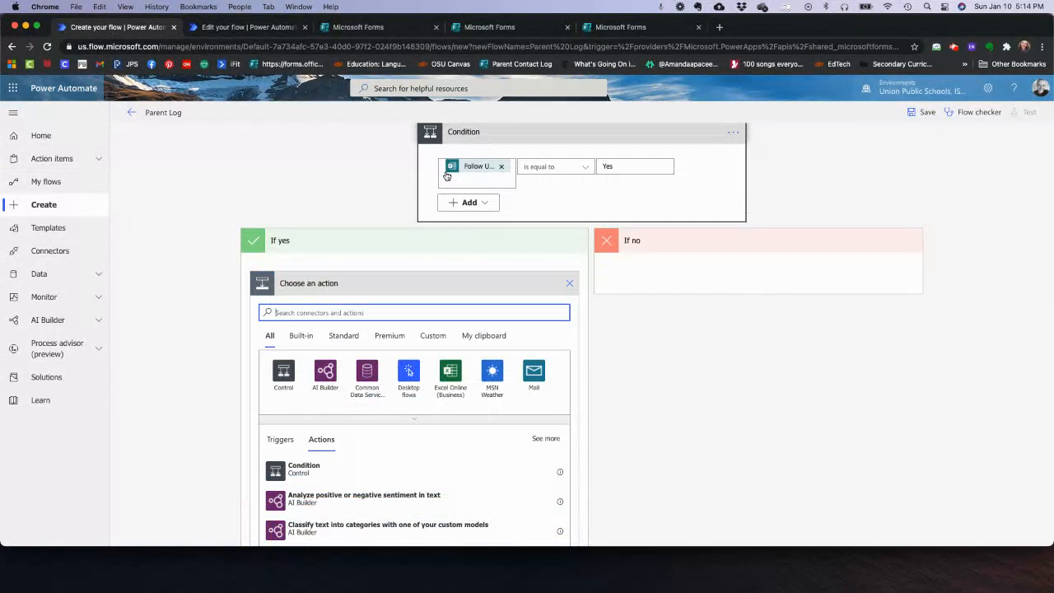
{"action": "type", "text": "send"}
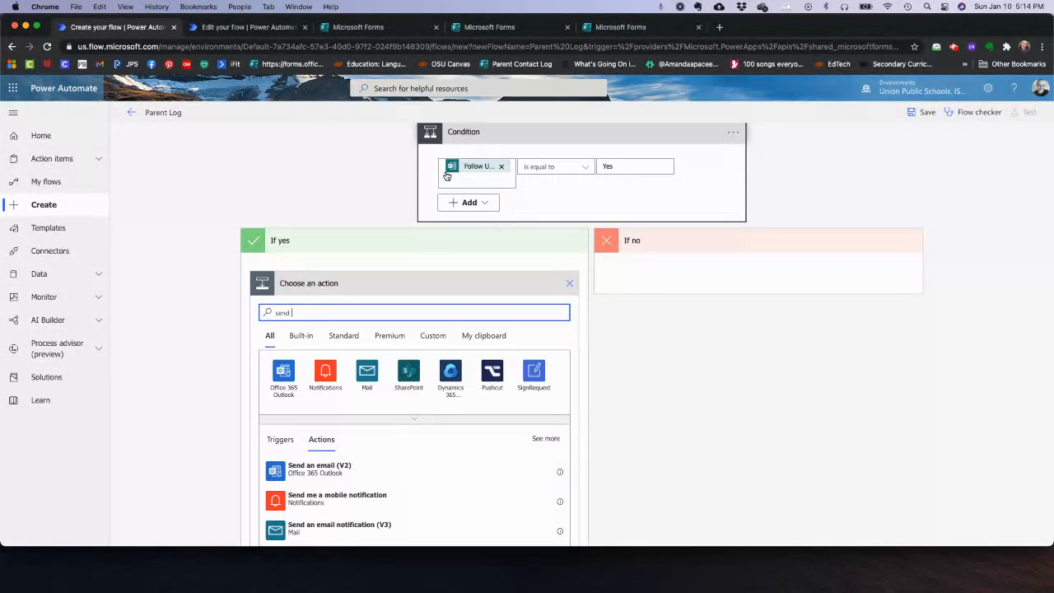
{"action": "left_click", "coordinate": [339, 466]}
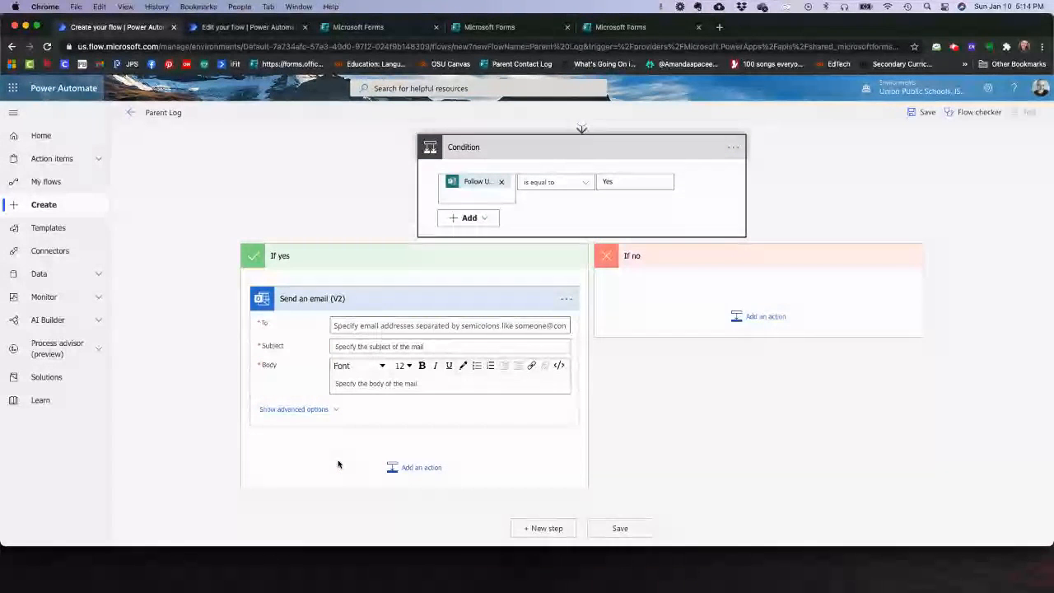
{"action": "left_click", "coordinate": [367, 326]}
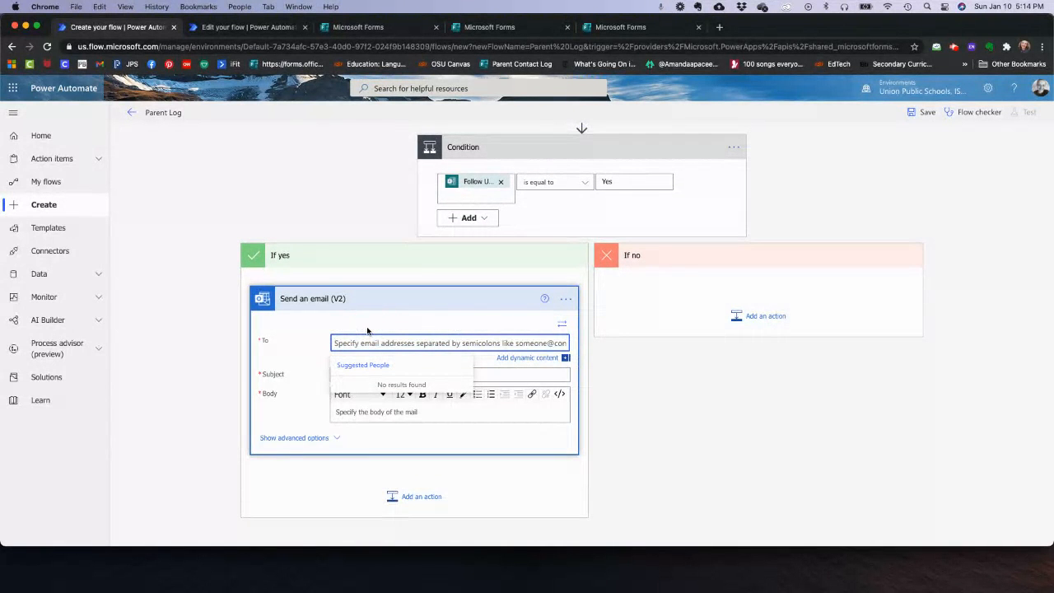
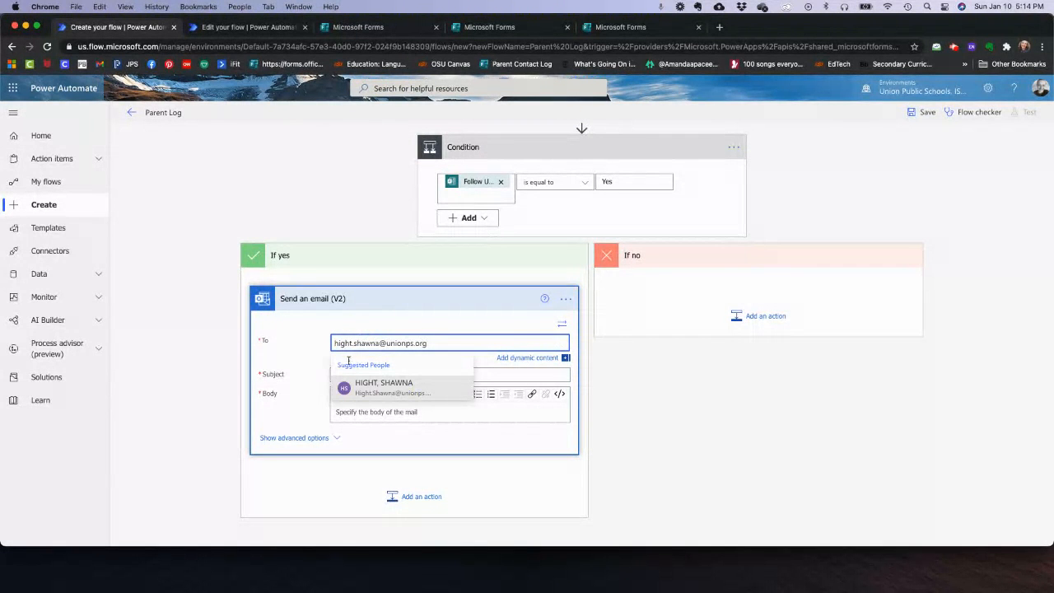
{"action": "left_click", "coordinate": [345, 382]}
- Set the email subject to 'Parent Contact from' followed by the Person Contacted answer
{"action": "left_click", "coordinate": [356, 376]}
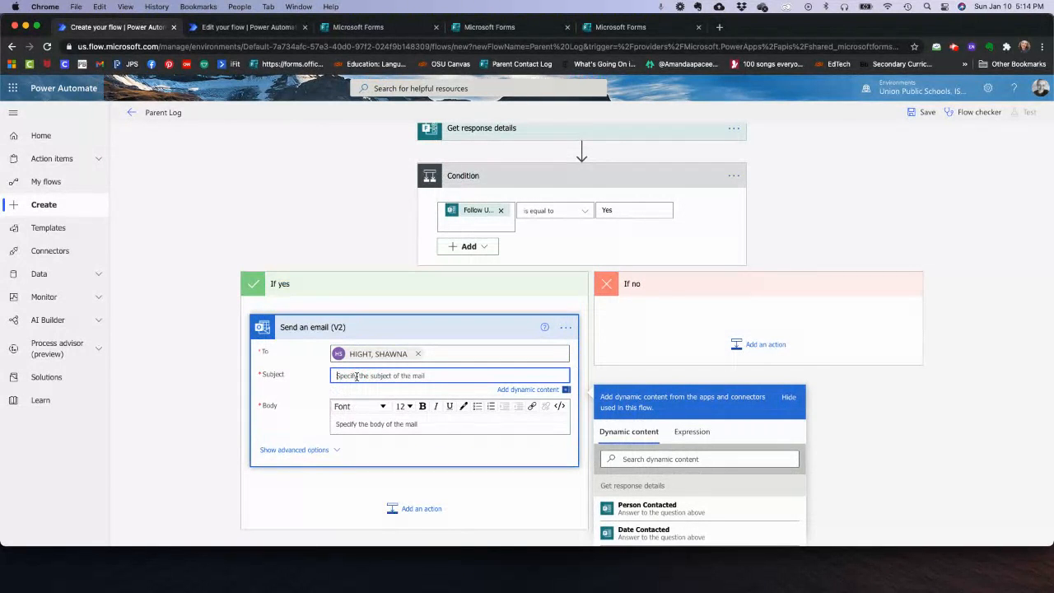
{"action": "type", "text": "Parent Contact from"}
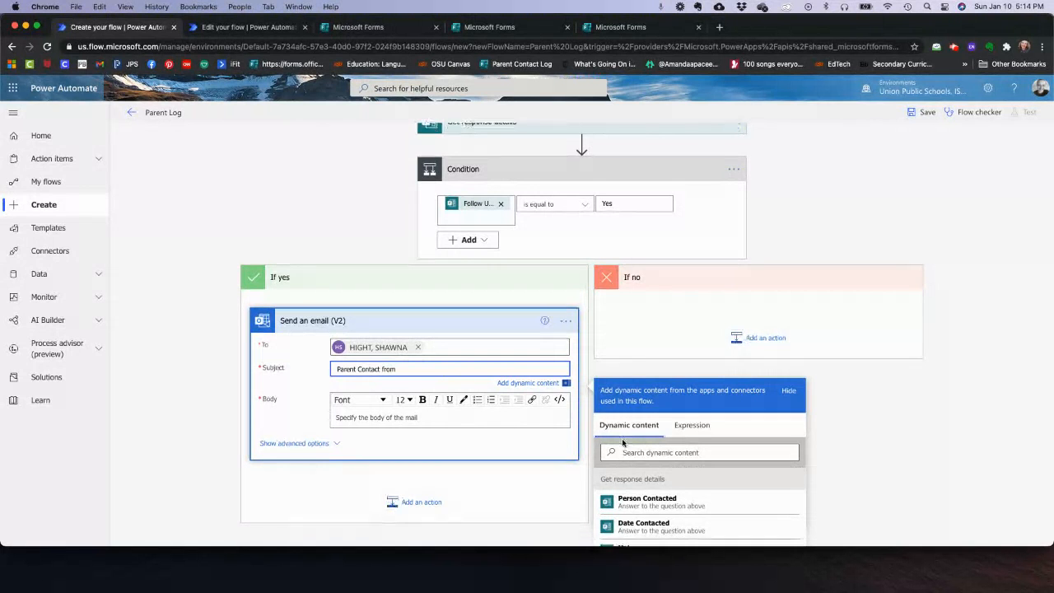
{"action": "scroll", "coordinate": [611, 408], "scroll_direction": "down", "scroll_amount": 3}
{"action": "scroll", "coordinate": [668, 452], "scroll_direction": "down", "scroll_amount": 3}
{"action": "scroll", "coordinate": [669, 452], "scroll_direction": "up", "scroll_amount": 3}
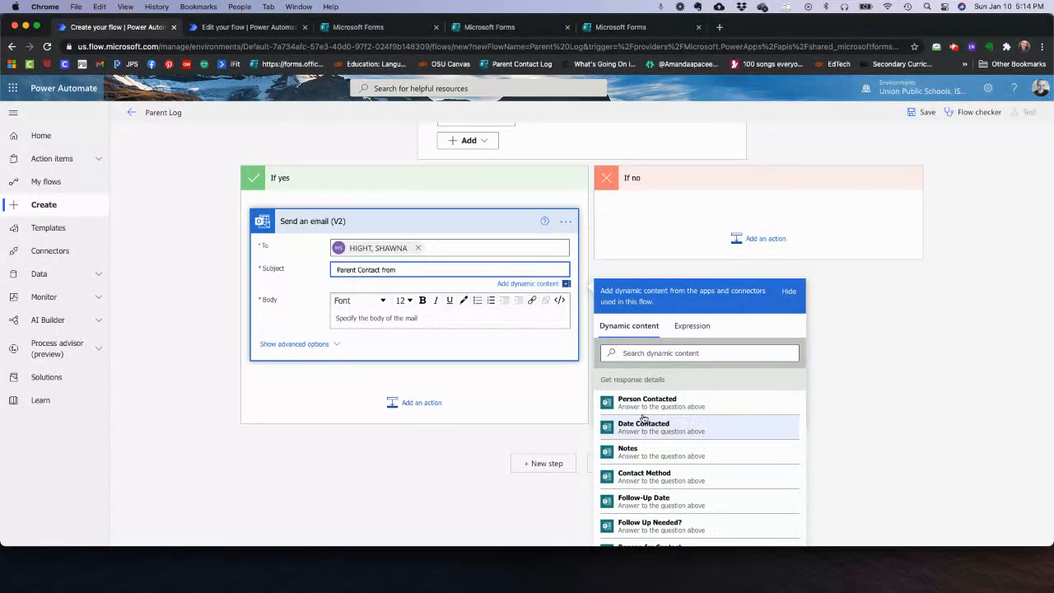
{"action": "scroll", "coordinate": [661, 523], "scroll_direction": "down", "scroll_amount": 3}
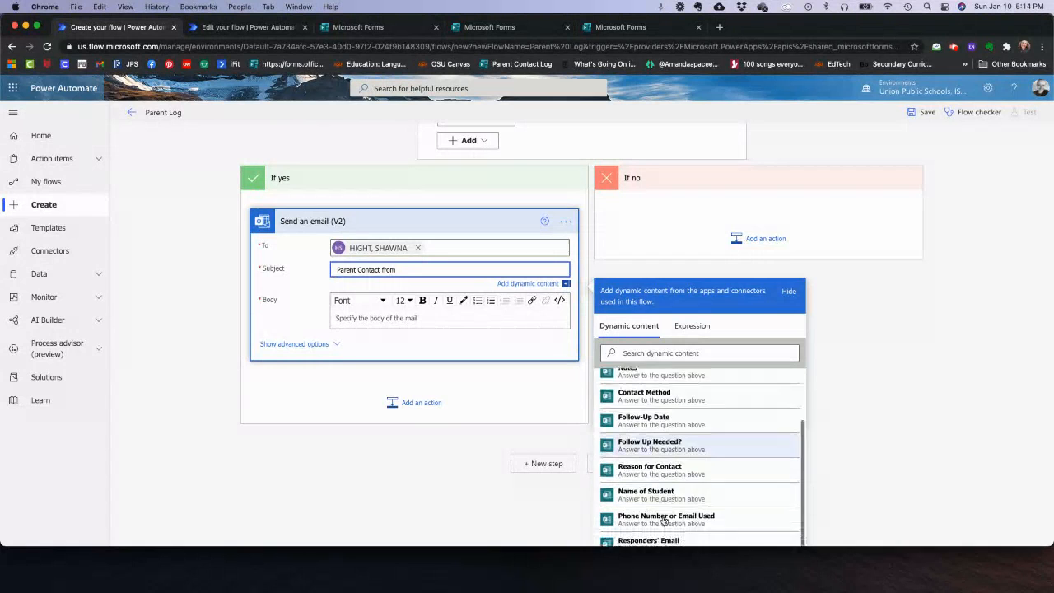
{"action": "scroll", "coordinate": [634, 448], "scroll_direction": "up", "scroll_amount": 3}
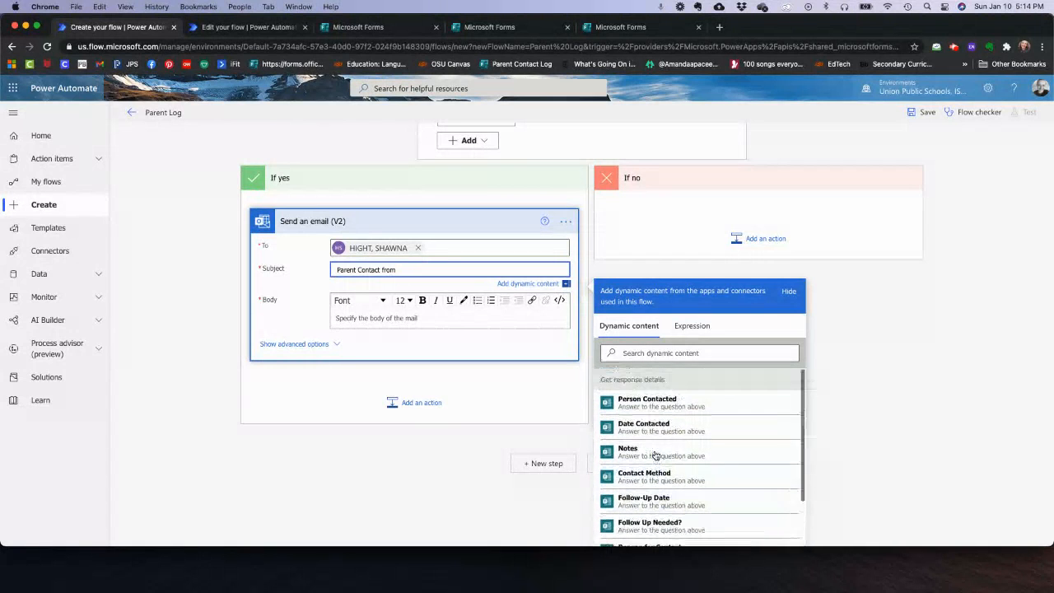
{"action": "left_click", "coordinate": [646, 401]}
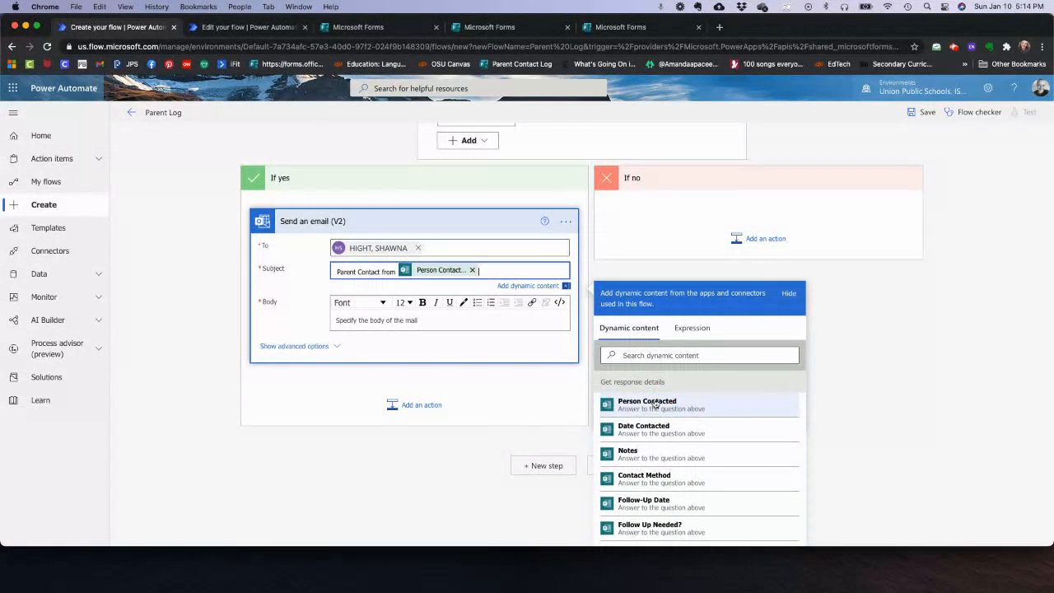
{"action": "left_click", "coordinate": [383, 321]}
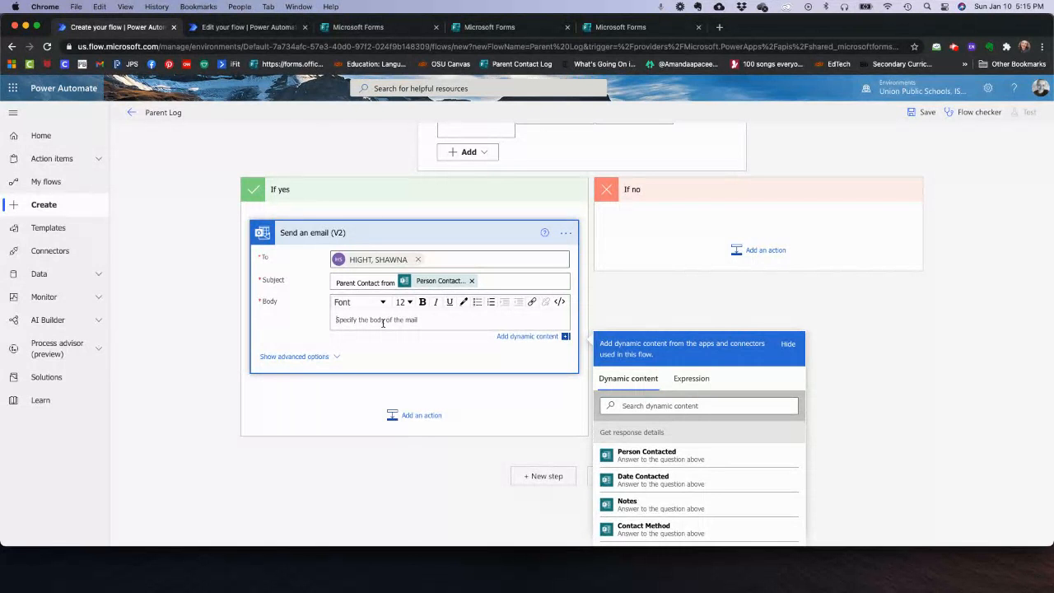
{"action": "left_click", "coordinate": [210, 28]}
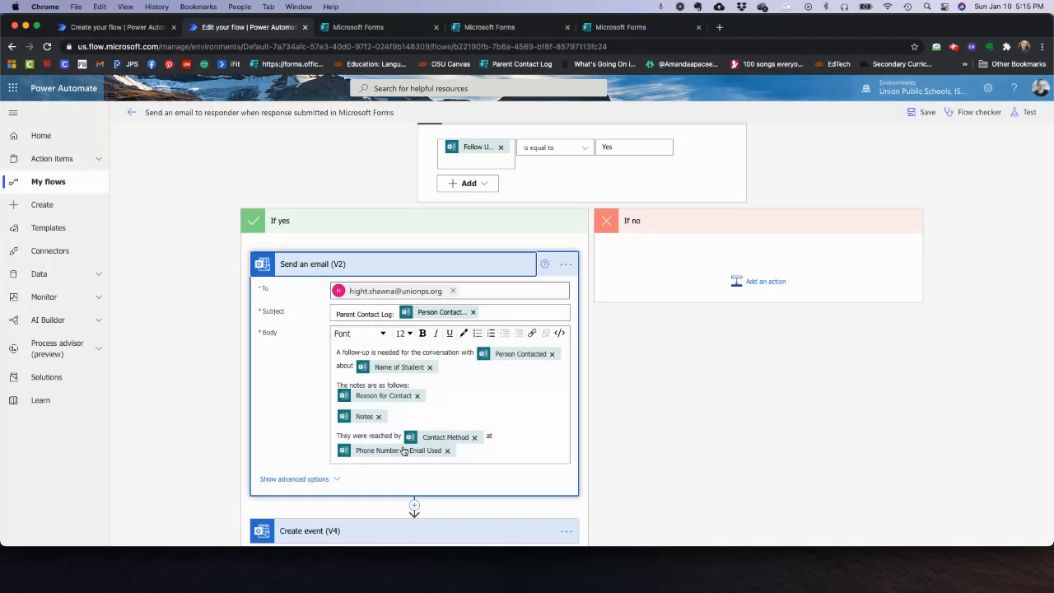
{"action": "scroll", "coordinate": [483, 326], "scroll_direction": "down", "scroll_amount": 2}
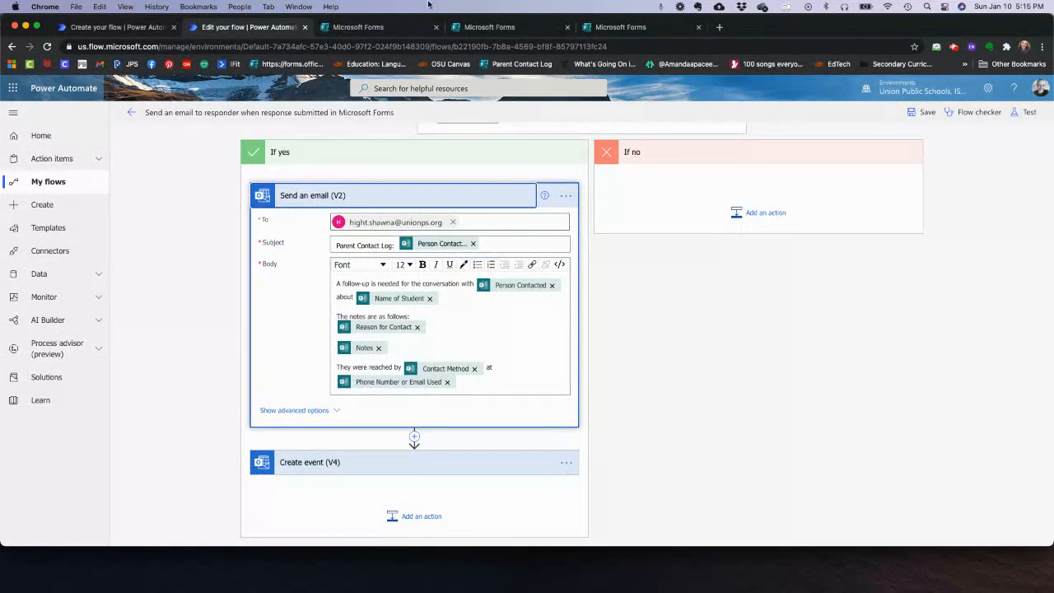
{"action": "left_click", "coordinate": [104, 28]}
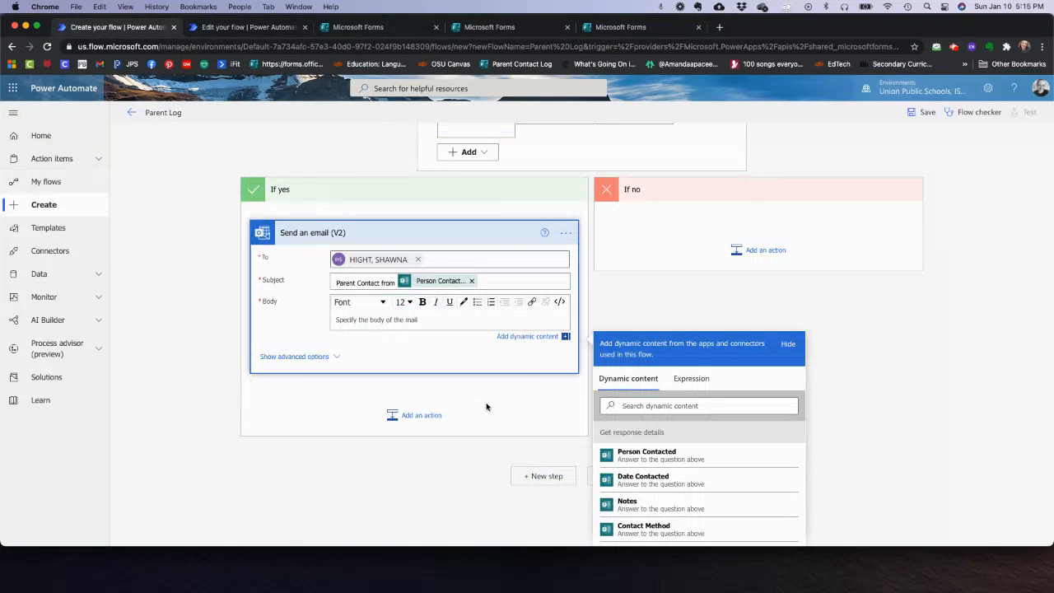
- Add an Office 365 Outlook Create event (V4) action below the email, found by searching 'create an event'
{"action": "left_click", "coordinate": [420, 415]}
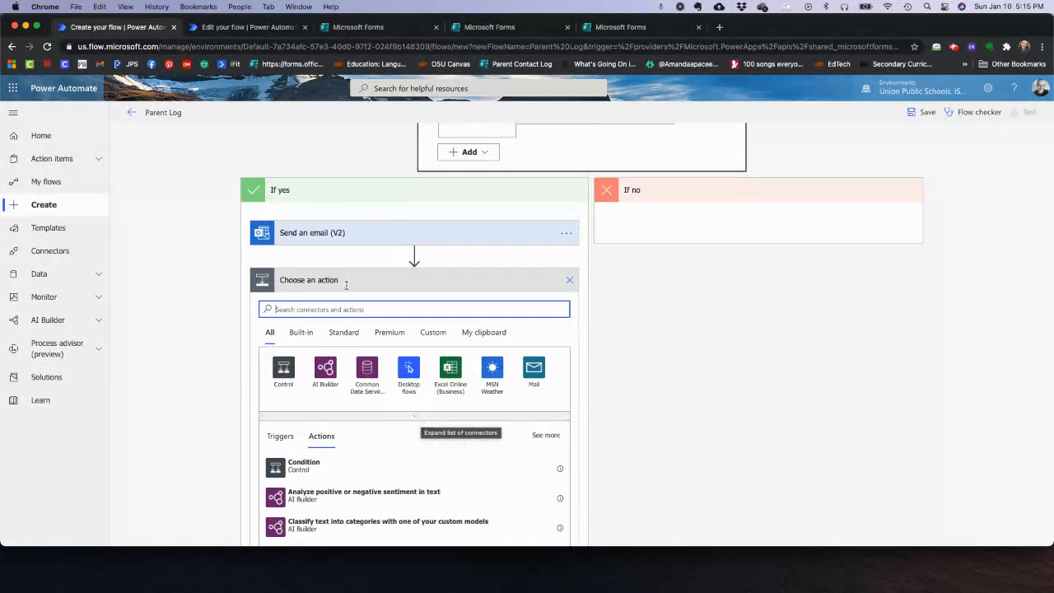
{"action": "type", "text": "create"}
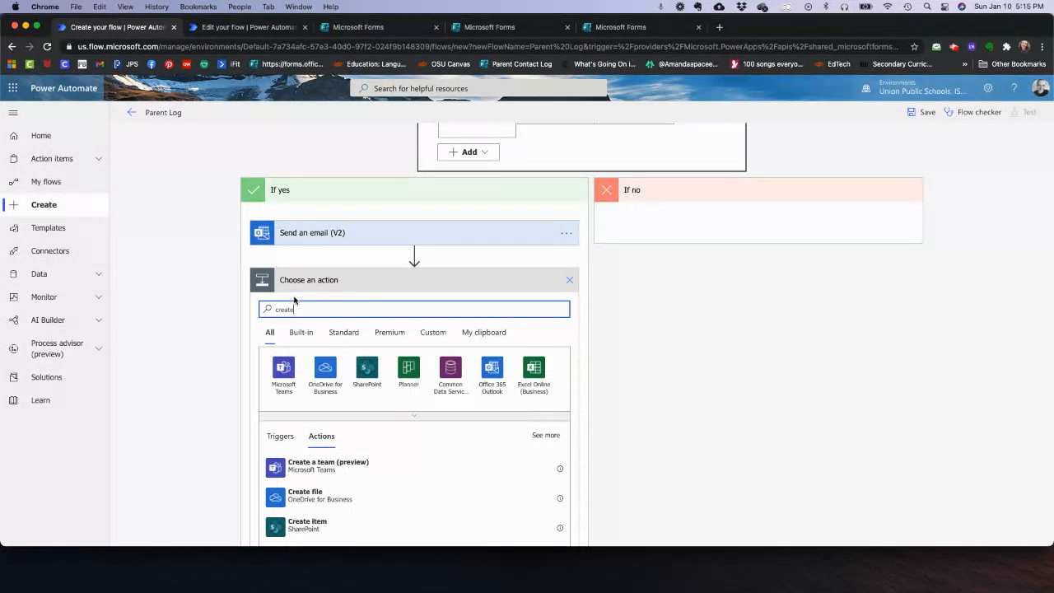
{"action": "type", "text": " an event"}
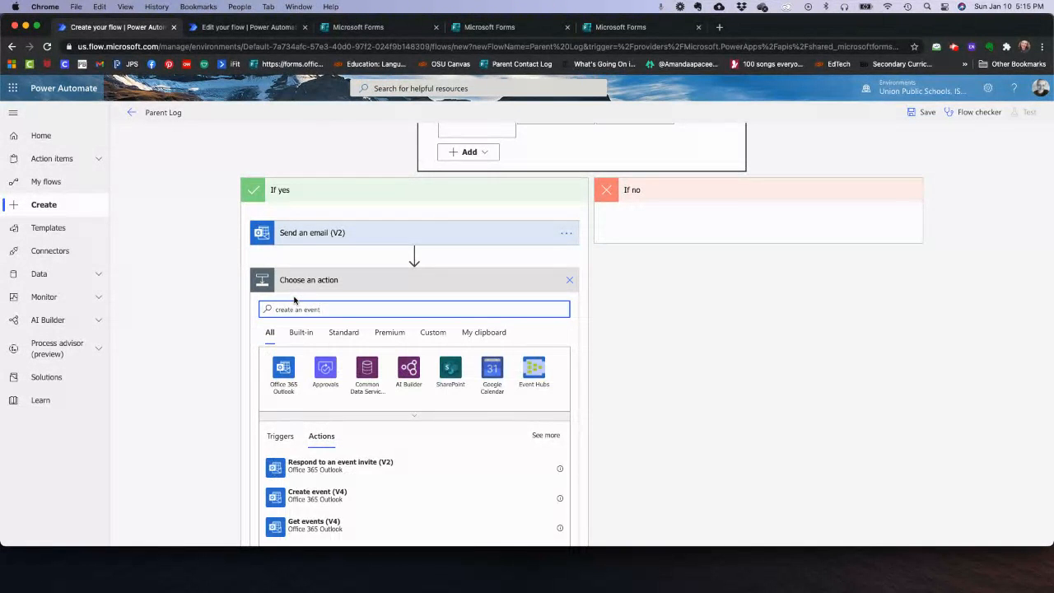
{"action": "left_click", "coordinate": [344, 502]}
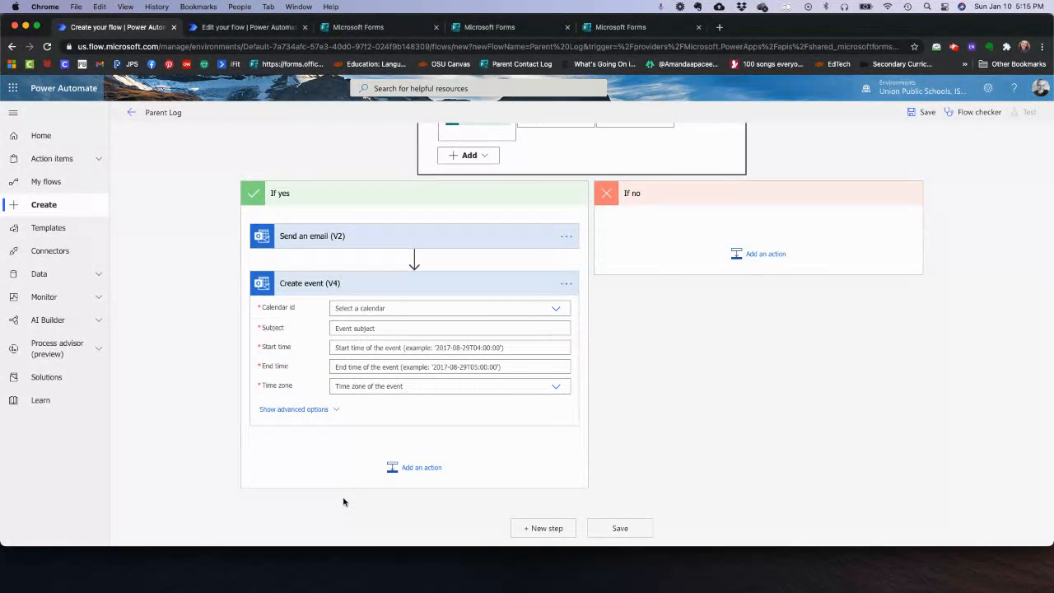
- Set the event's calendar to Calendar and its subject to 'Follow up with' plus Person Contacted
{"action": "left_click", "coordinate": [401, 308]}
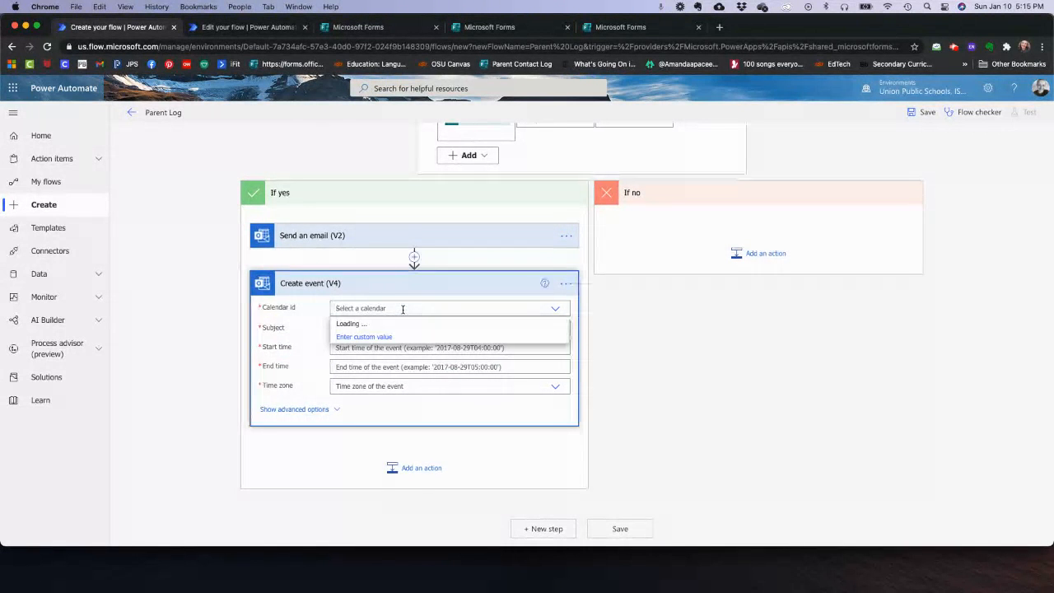
{"action": "left_click", "coordinate": [343, 342]}
{"action": "left_click", "coordinate": [366, 328]}
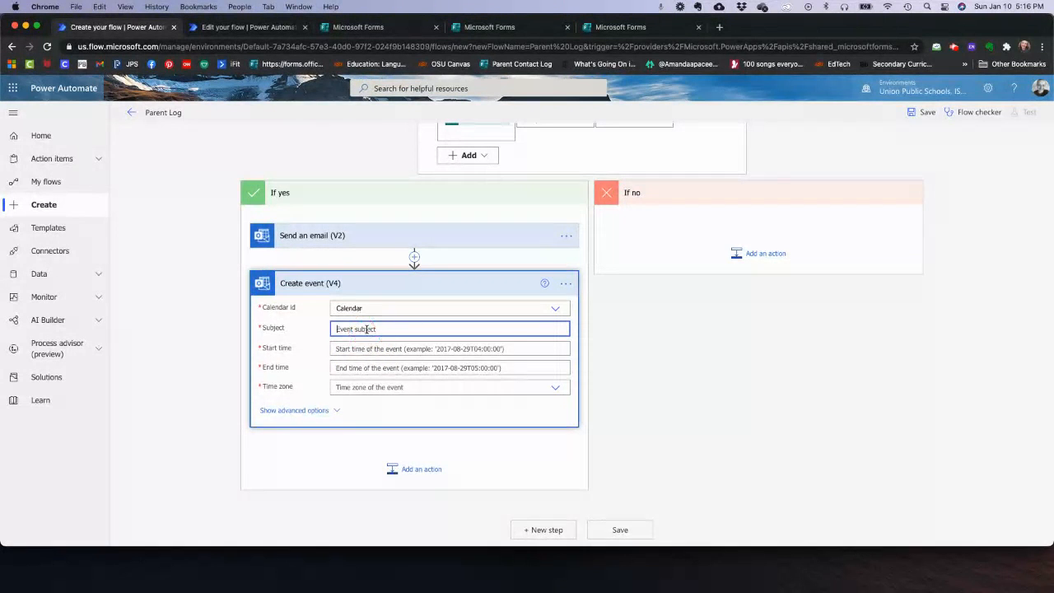
{"action": "type", "text": "Follow up with"}
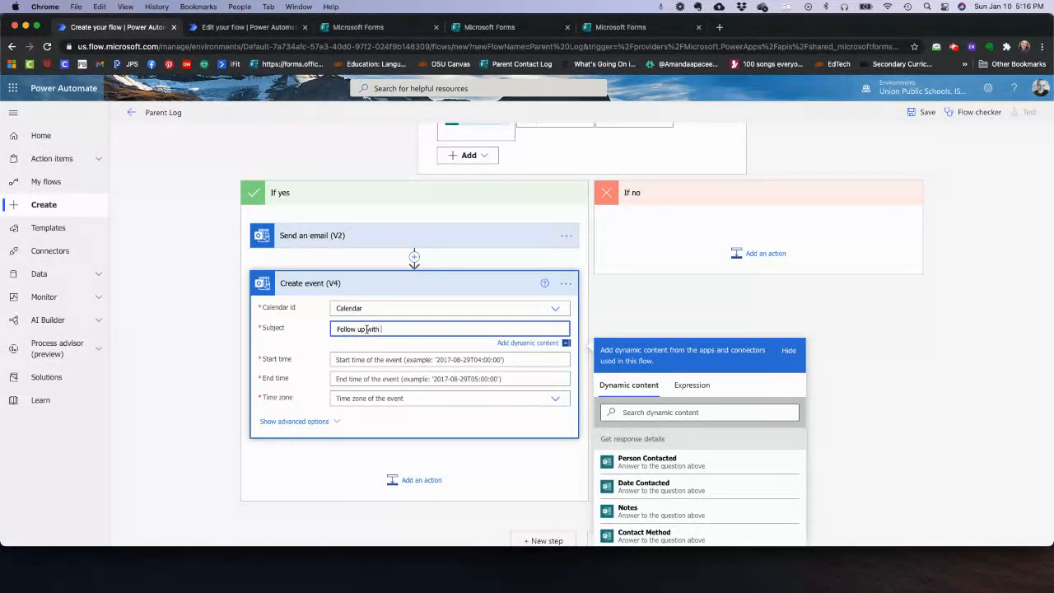
{"action": "left_click", "coordinate": [666, 463]}
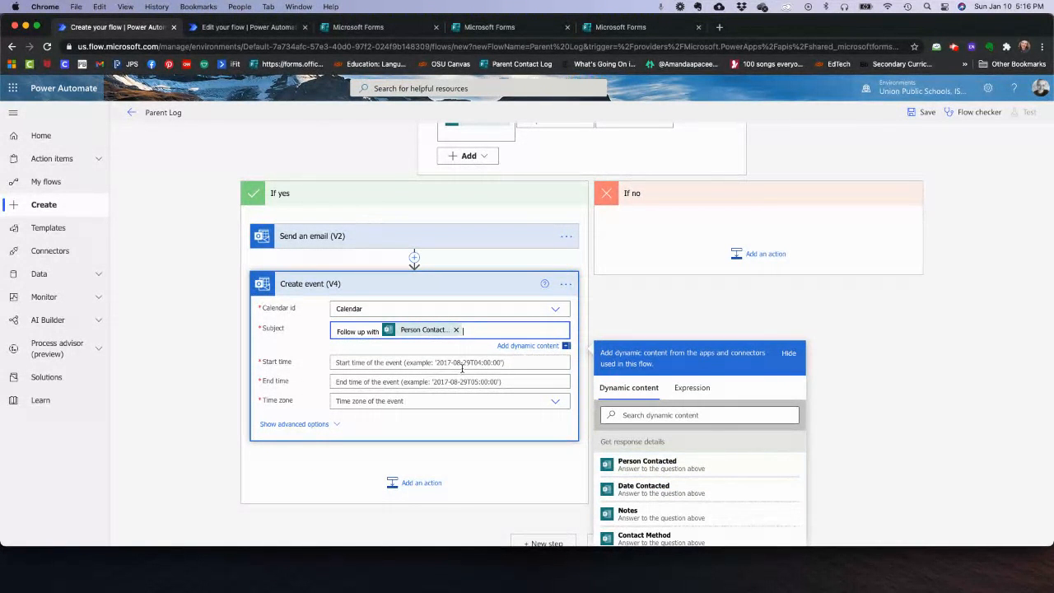
- In the event's advanced options, set Is all day event? to Yes
{"action": "left_click", "coordinate": [305, 425]}
{"action": "scroll", "coordinate": [307, 429], "scroll_direction": "down", "scroll_amount": 5}
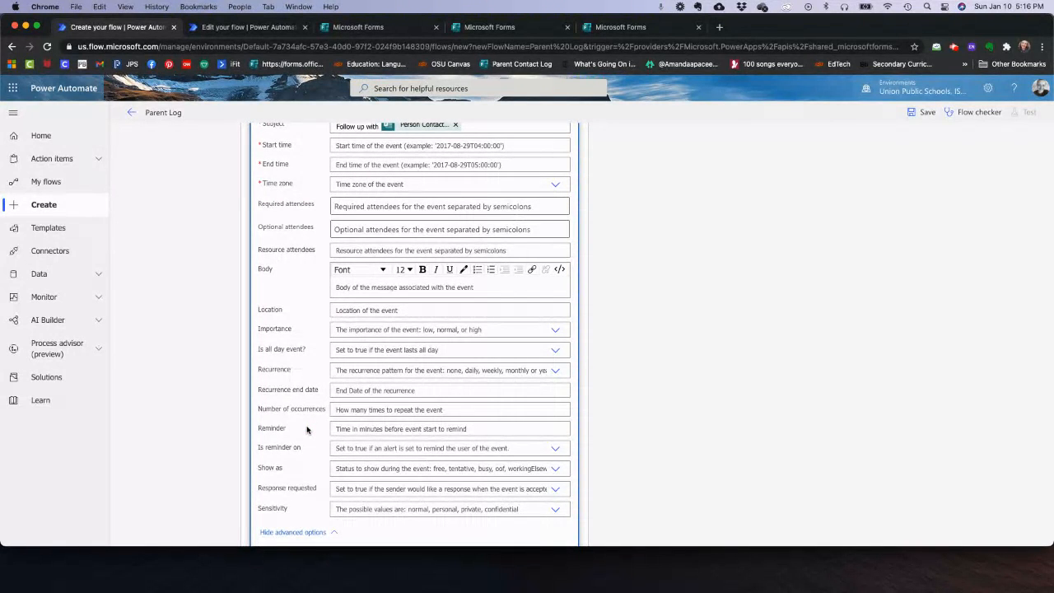
{"action": "left_click", "coordinate": [432, 351]}
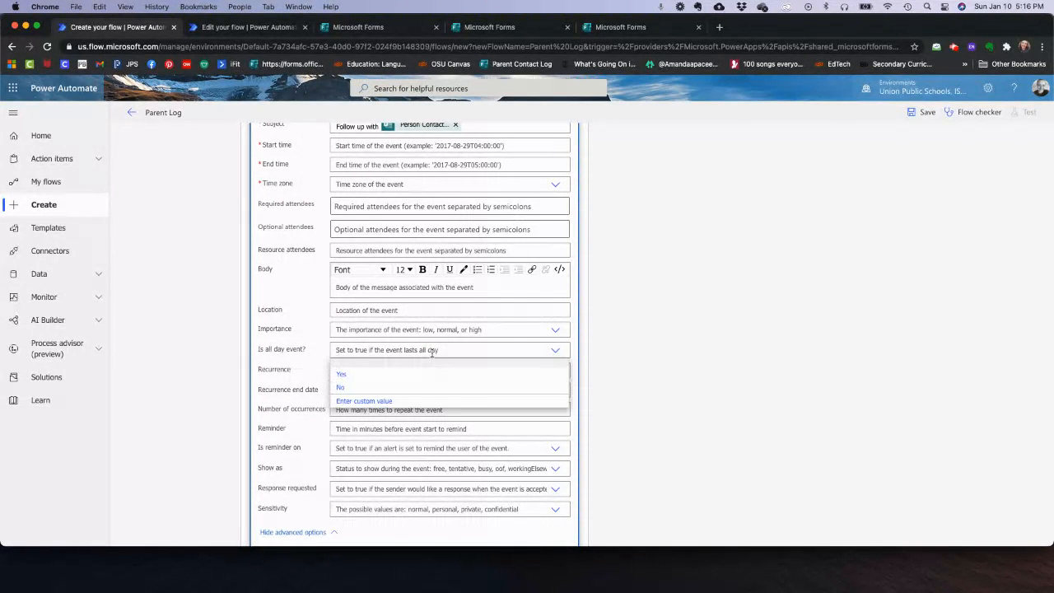
{"action": "left_click", "coordinate": [366, 373]}
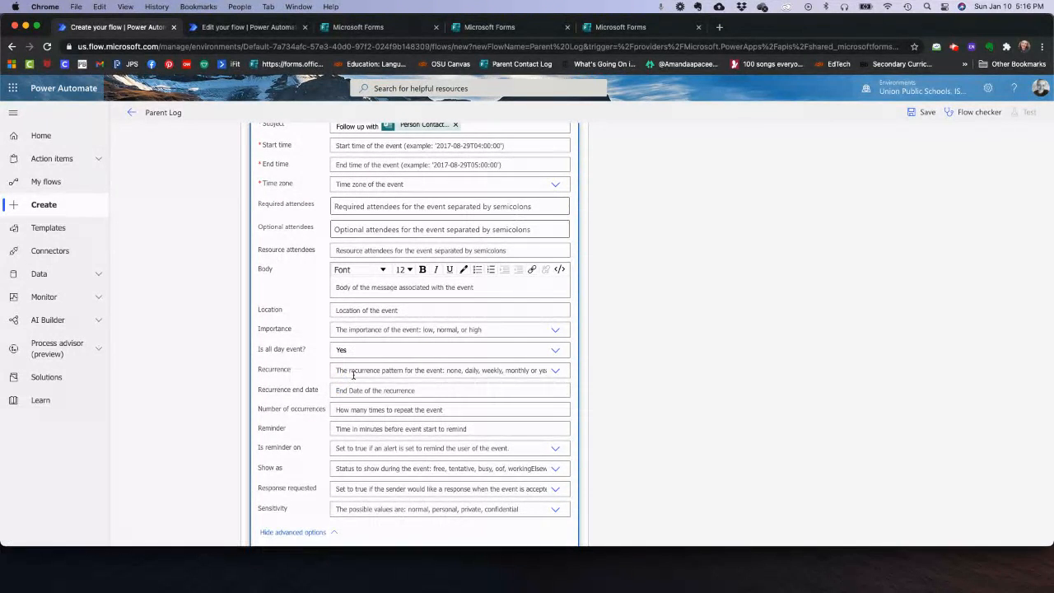
{"action": "scroll", "coordinate": [353, 375], "scroll_direction": "up", "scroll_amount": 3}
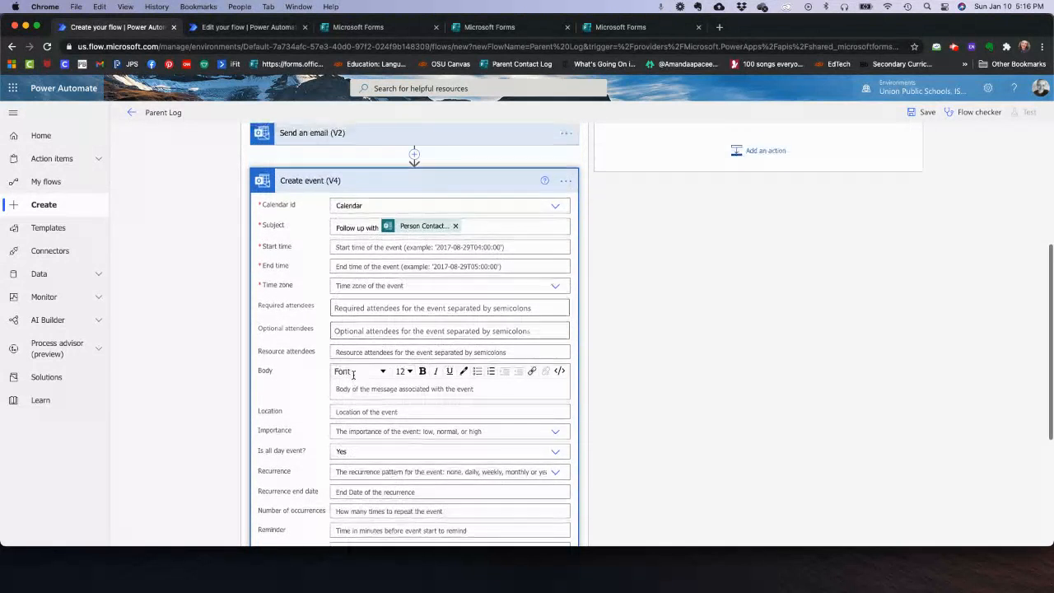
- Use the Follow-Up Date answer as both the event's start and end time
{"action": "left_click", "coordinate": [417, 248]}
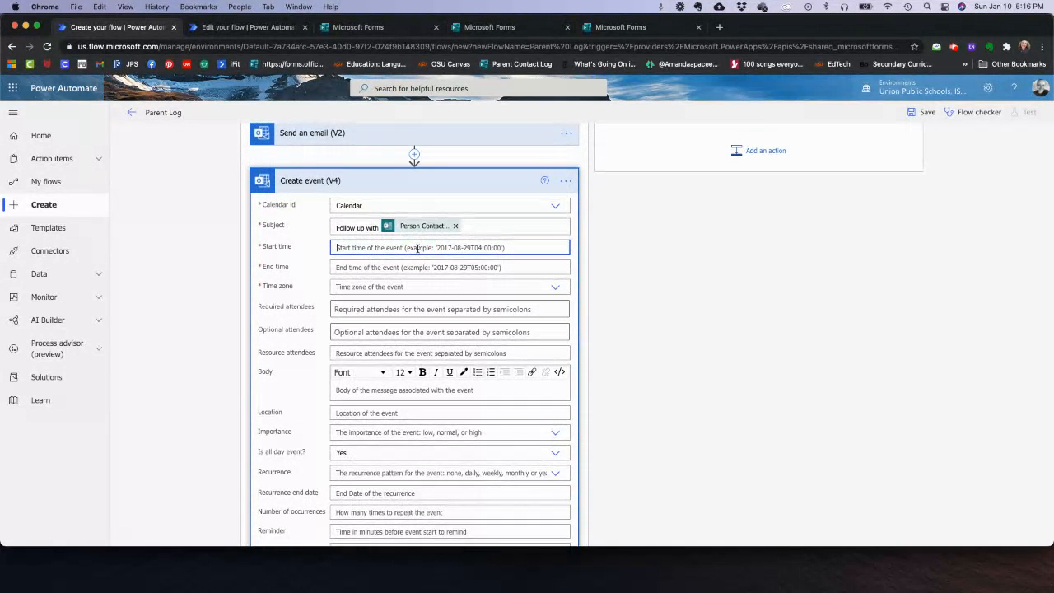
{"action": "scroll", "coordinate": [739, 400], "scroll_direction": "down", "scroll_amount": 3}
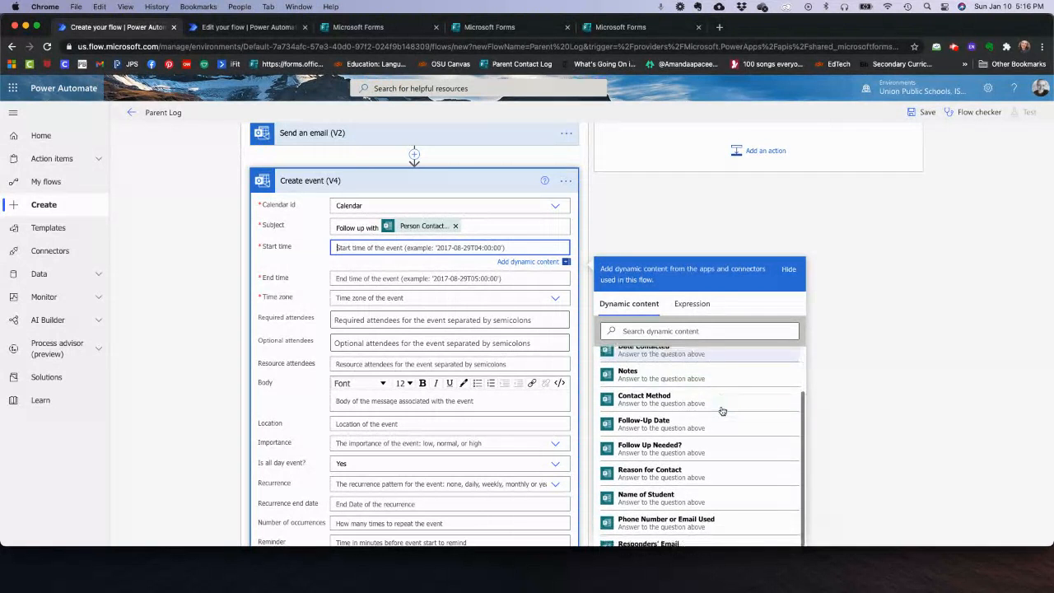
{"action": "scroll", "coordinate": [819, 438], "scroll_direction": "down", "scroll_amount": 2}
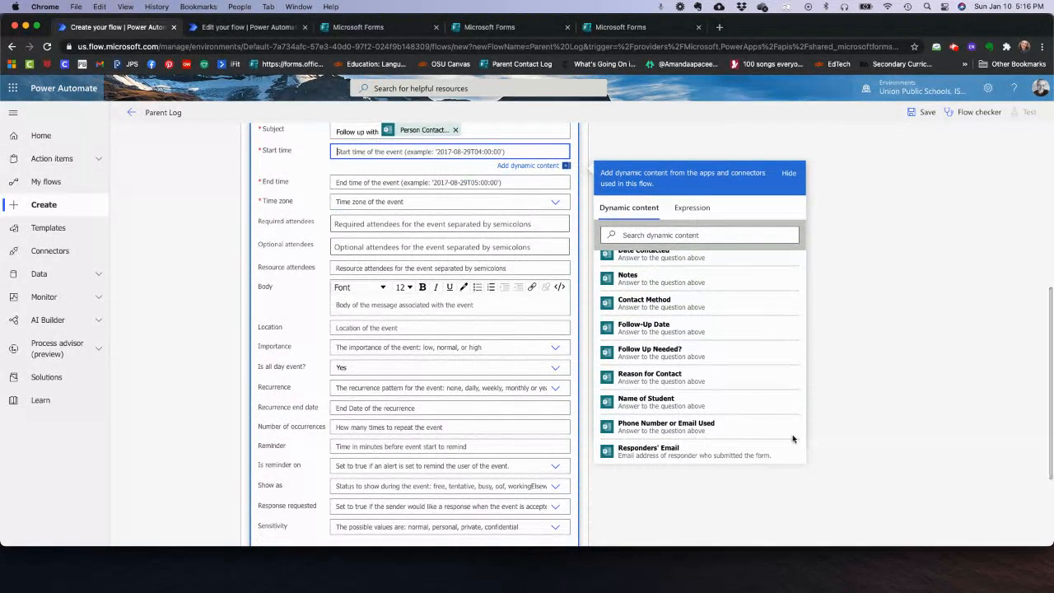
{"action": "left_click", "coordinate": [651, 330]}
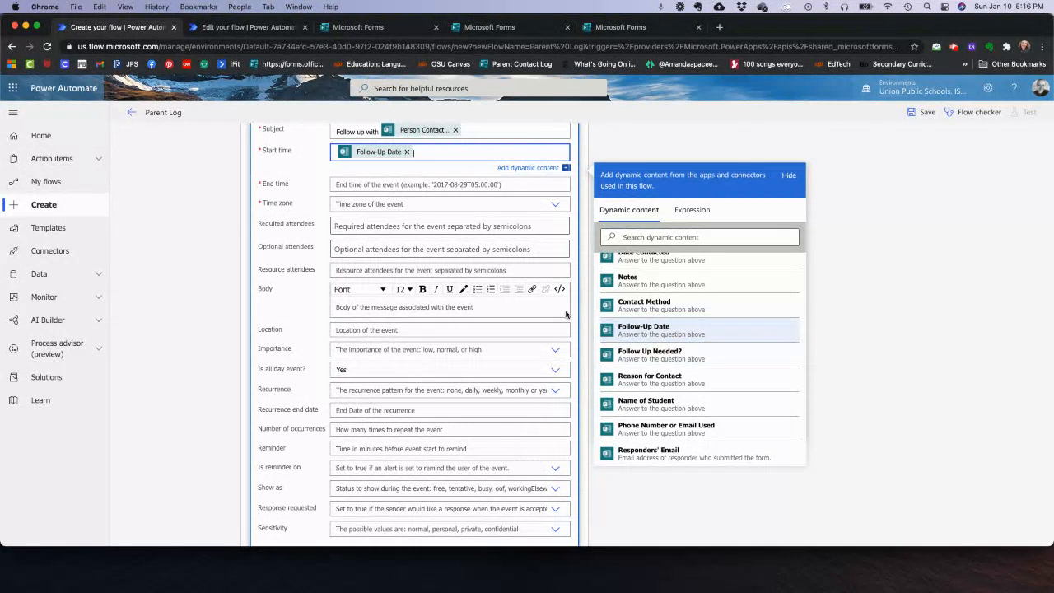
{"action": "left_click", "coordinate": [380, 185]}
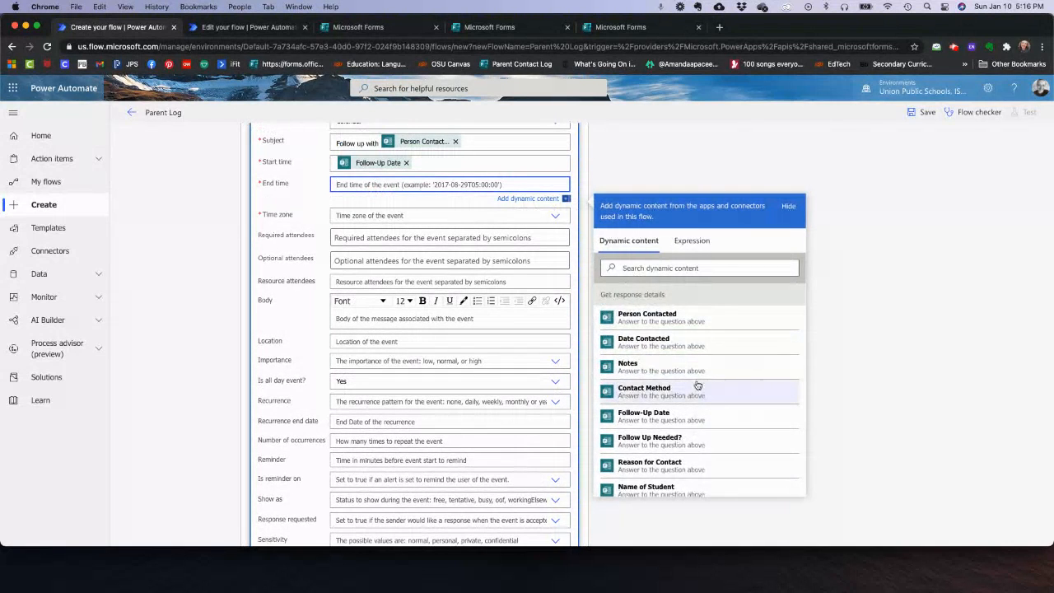
{"action": "left_click", "coordinate": [664, 420]}
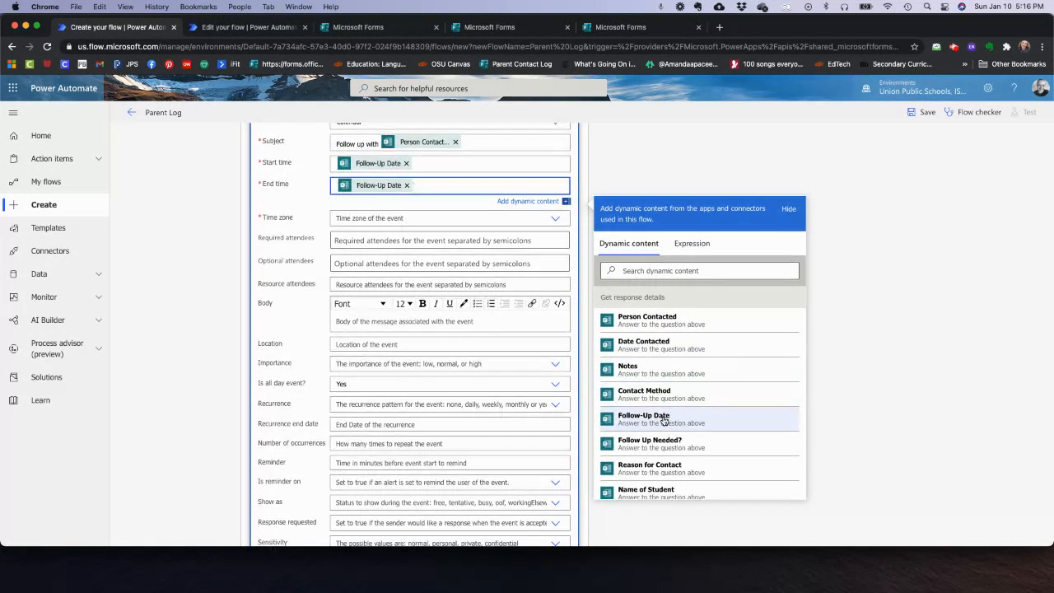
- Set the event time zone to (UTC-06:00) Central Time (US & Canada), then place the cursor in Body
{"action": "left_click", "coordinate": [379, 219]}
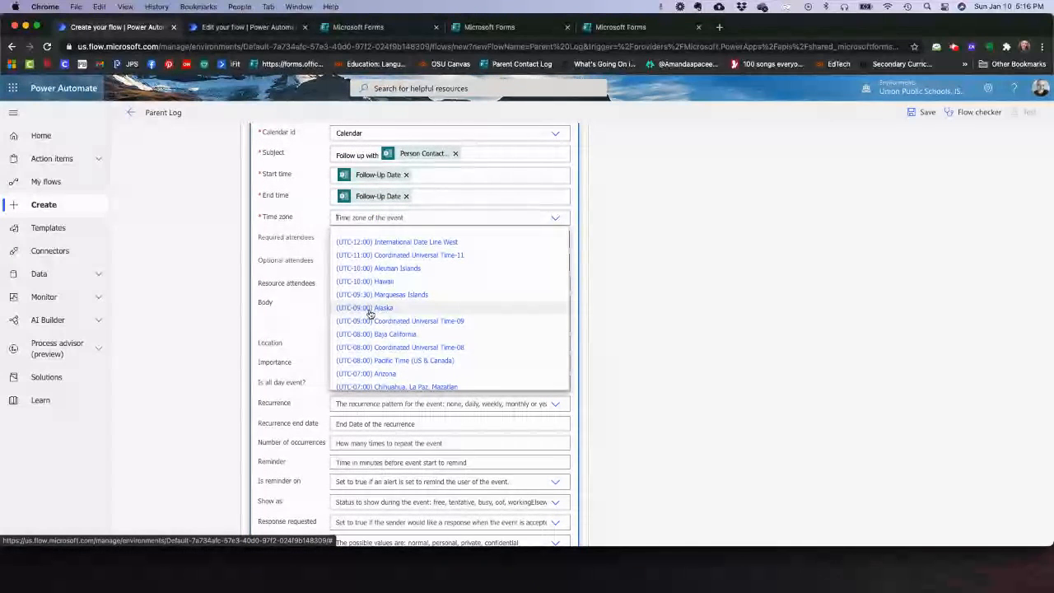
{"action": "scroll", "coordinate": [386, 326], "scroll_direction": "down", "scroll_amount": 3}
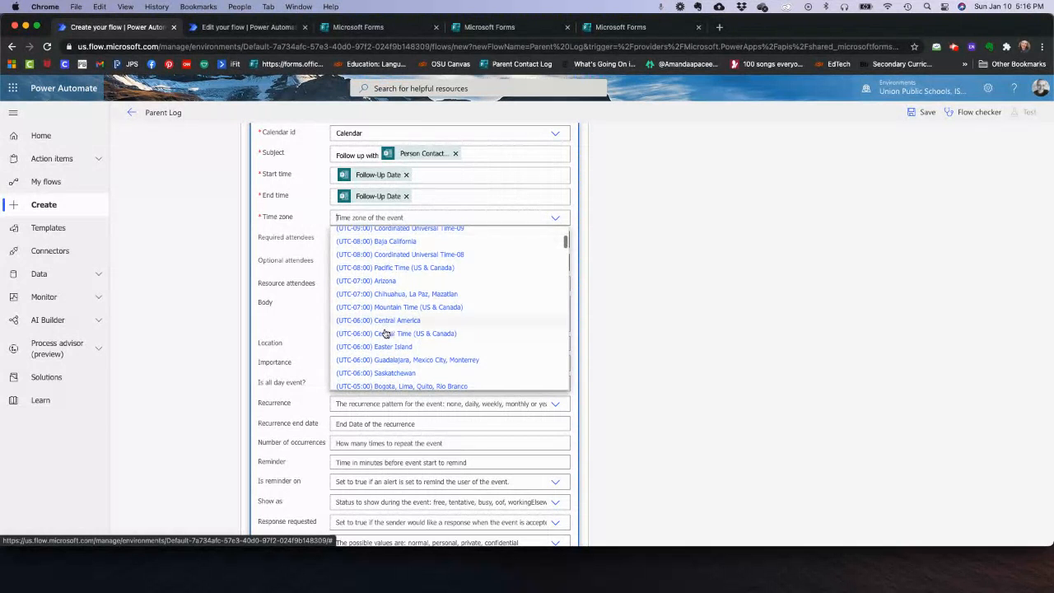
{"action": "left_click", "coordinate": [386, 333]}
{"action": "scroll", "coordinate": [295, 298], "scroll_direction": "down", "scroll_amount": 4}
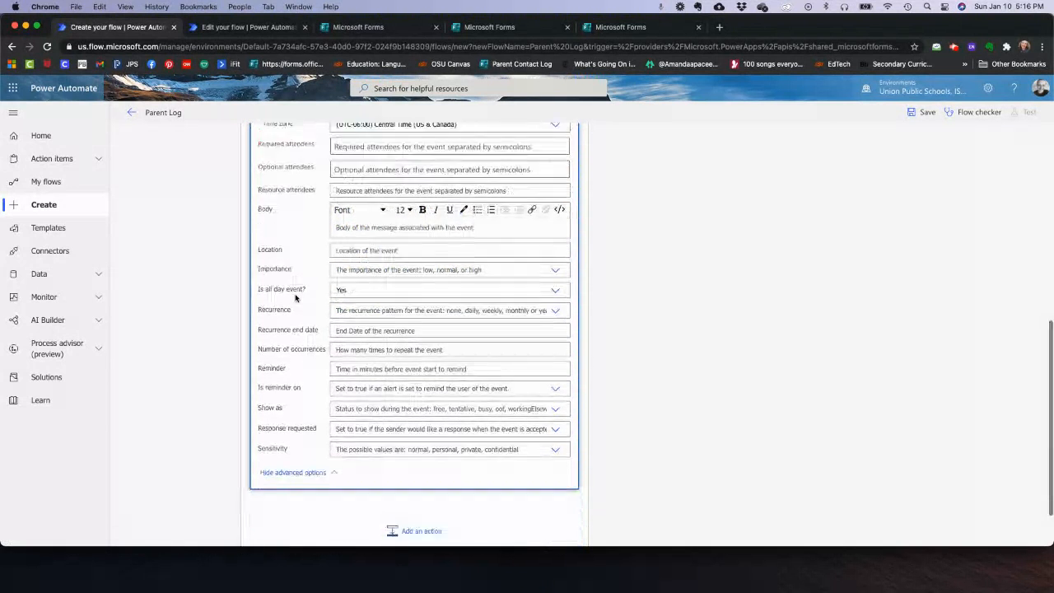
{"action": "left_click", "coordinate": [363, 478]}
{"action": "scroll", "coordinate": [346, 411], "scroll_direction": "up", "scroll_amount": 5}
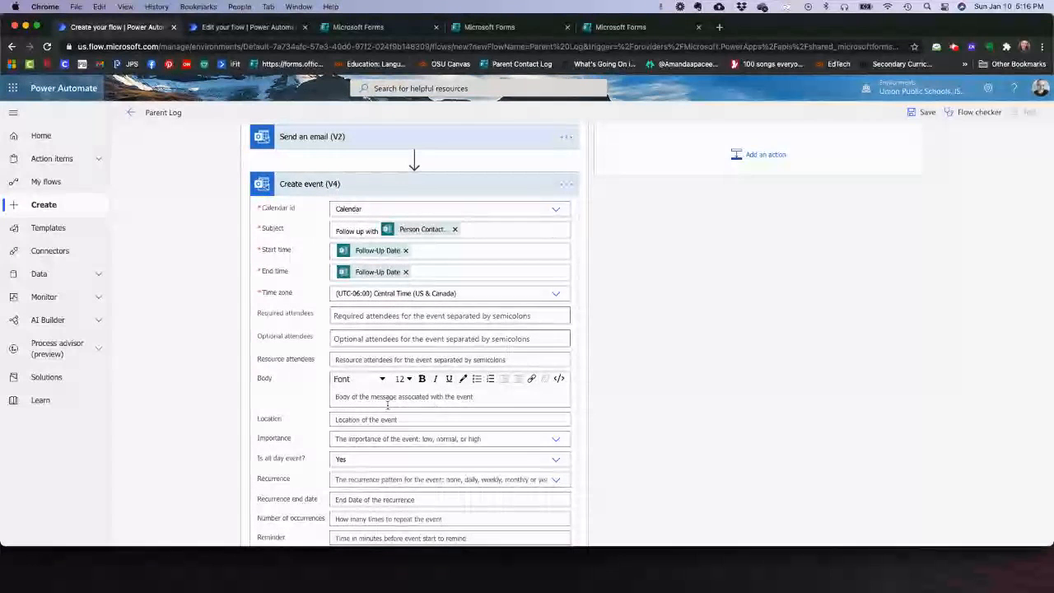
{"action": "left_click", "coordinate": [373, 397]}
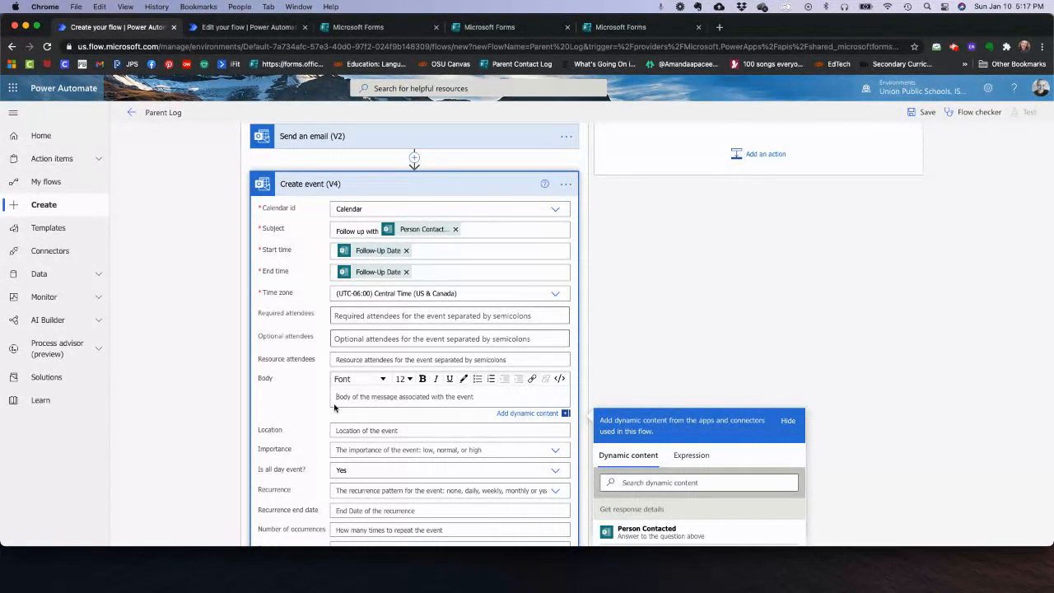
- Fill the event body with the Notes and Reason for Contact answers
{"action": "scroll", "coordinate": [636, 434], "scroll_direction": "down", "scroll_amount": 5}
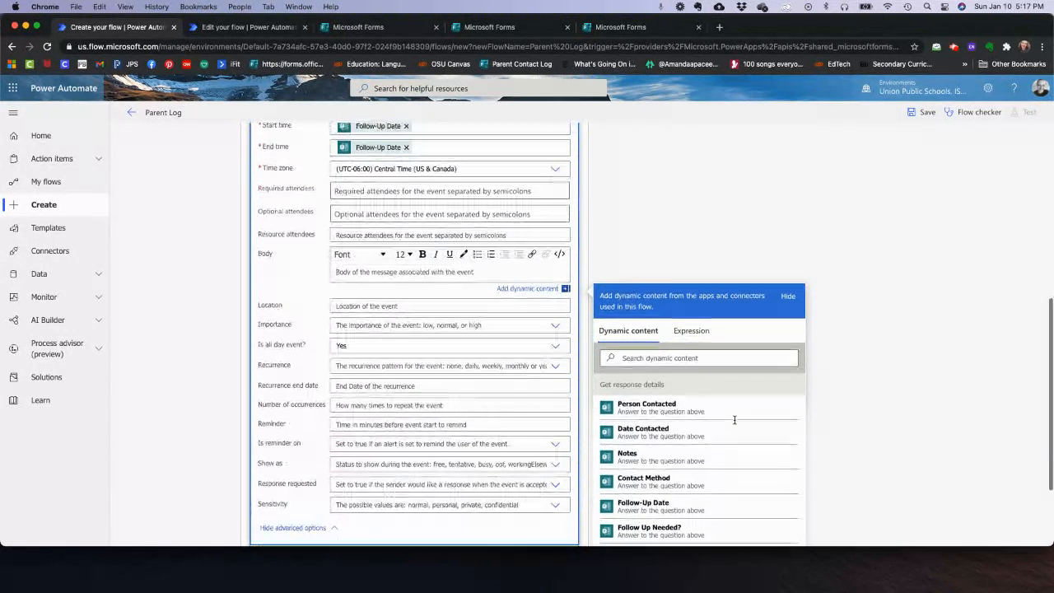
{"action": "left_click", "coordinate": [663, 402]}
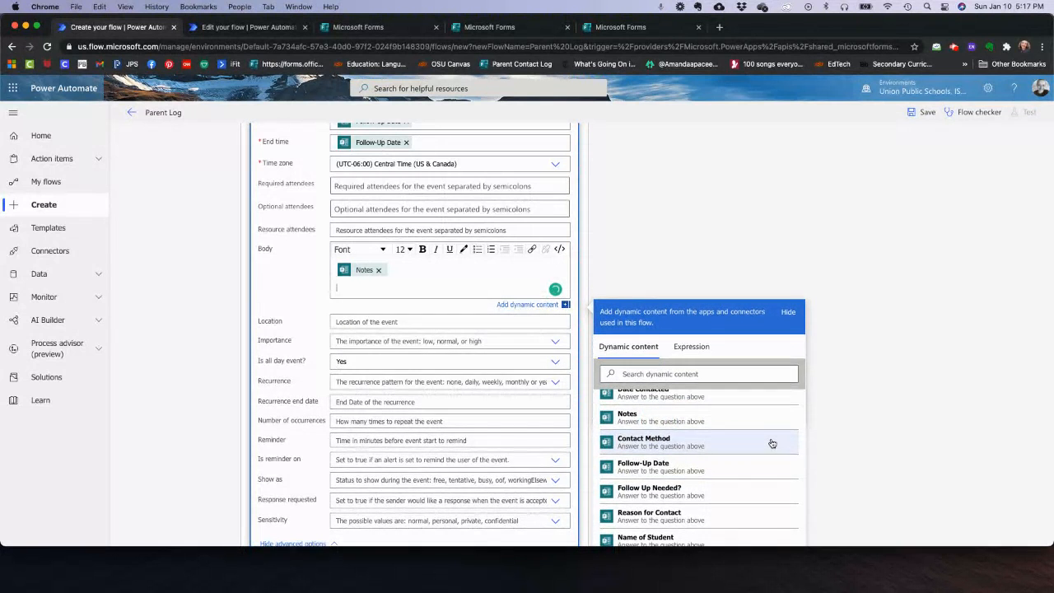
{"action": "left_click", "coordinate": [640, 519]}
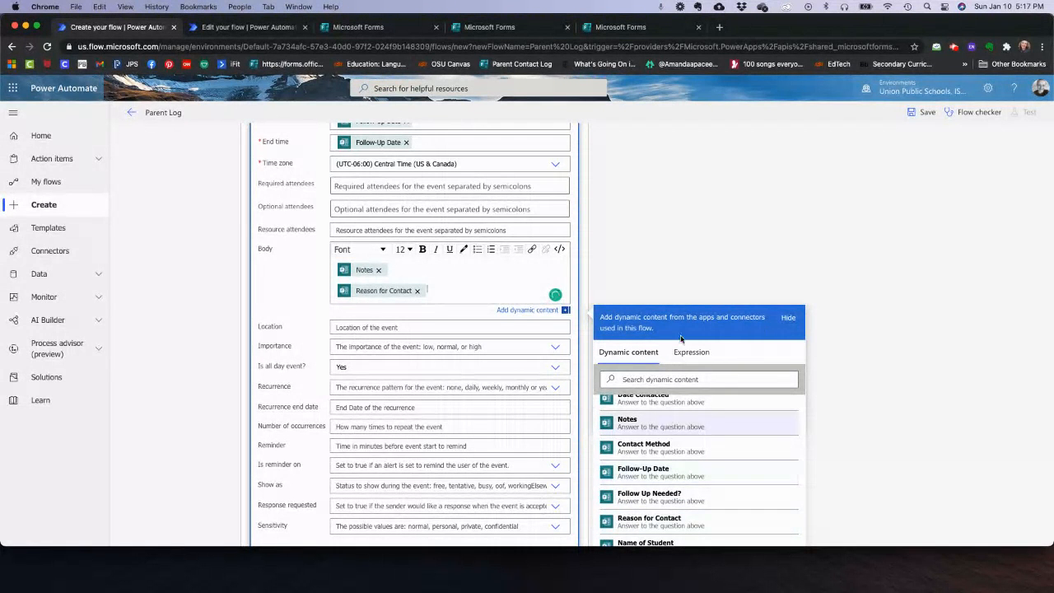
{"action": "left_click", "coordinate": [792, 221]}
- Hide the event's advanced options and save the Parent Log flow
{"action": "scroll", "coordinate": [792, 222], "scroll_direction": "up", "scroll_amount": 5}
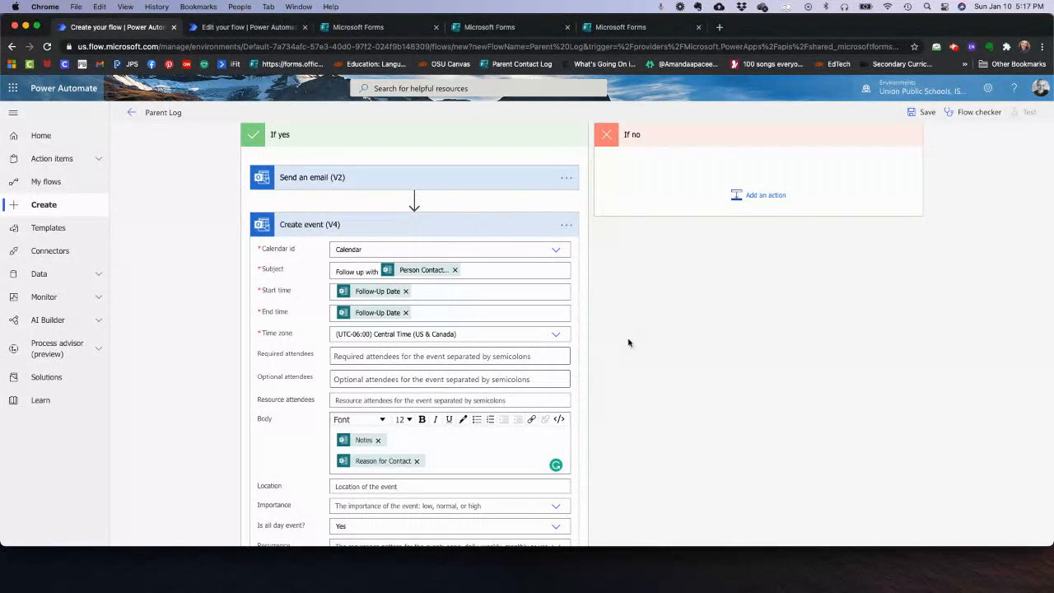
{"action": "scroll", "coordinate": [415, 345], "scroll_direction": "down", "scroll_amount": 5}
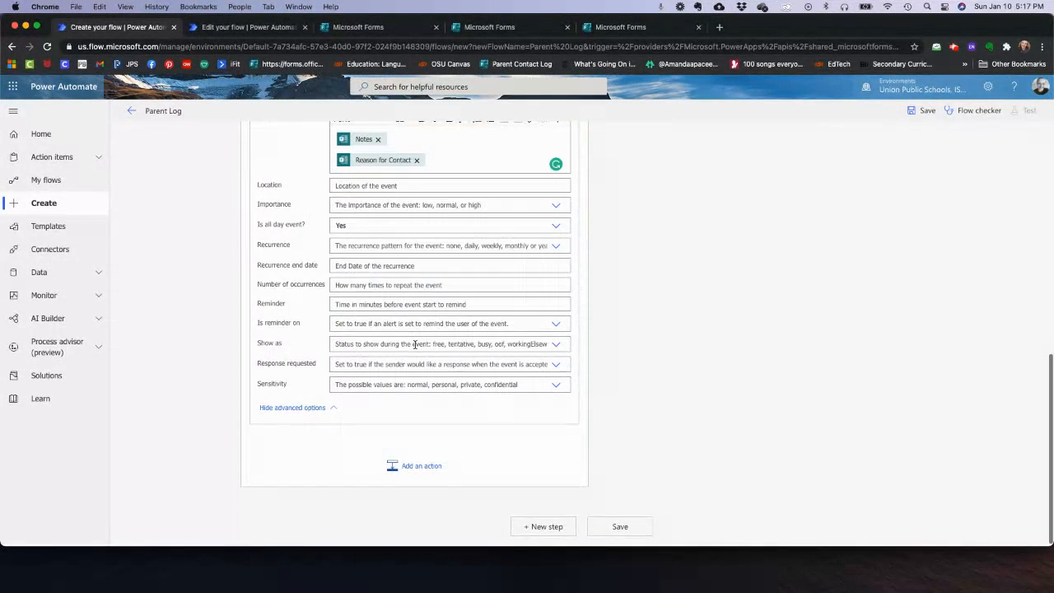
{"action": "left_click", "coordinate": [315, 413]}
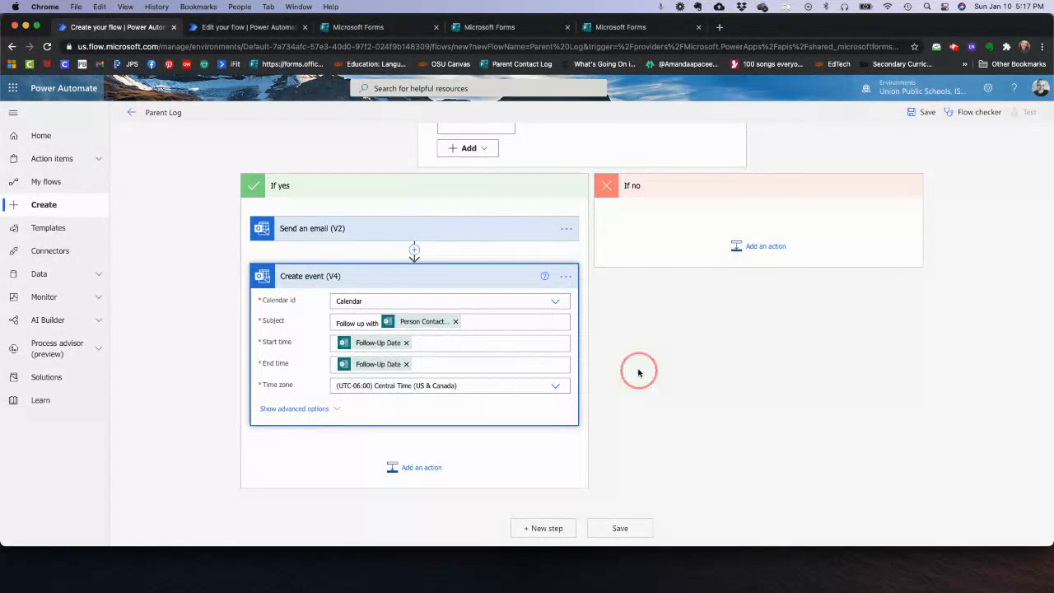
{"action": "scroll", "coordinate": [638, 372], "scroll_direction": "up", "scroll_amount": 2}
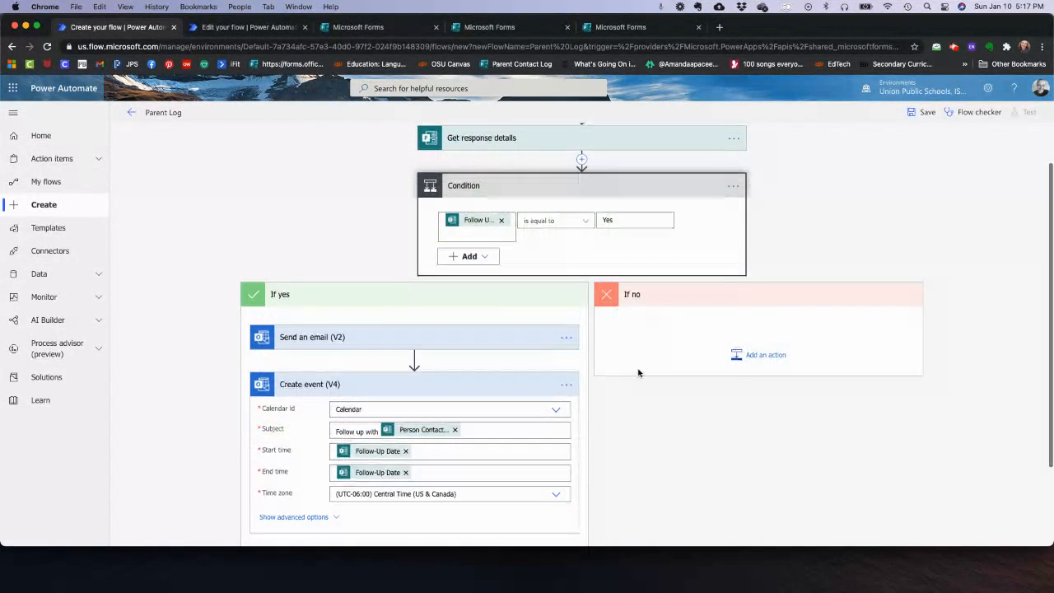
{"action": "left_click", "coordinate": [922, 115]}
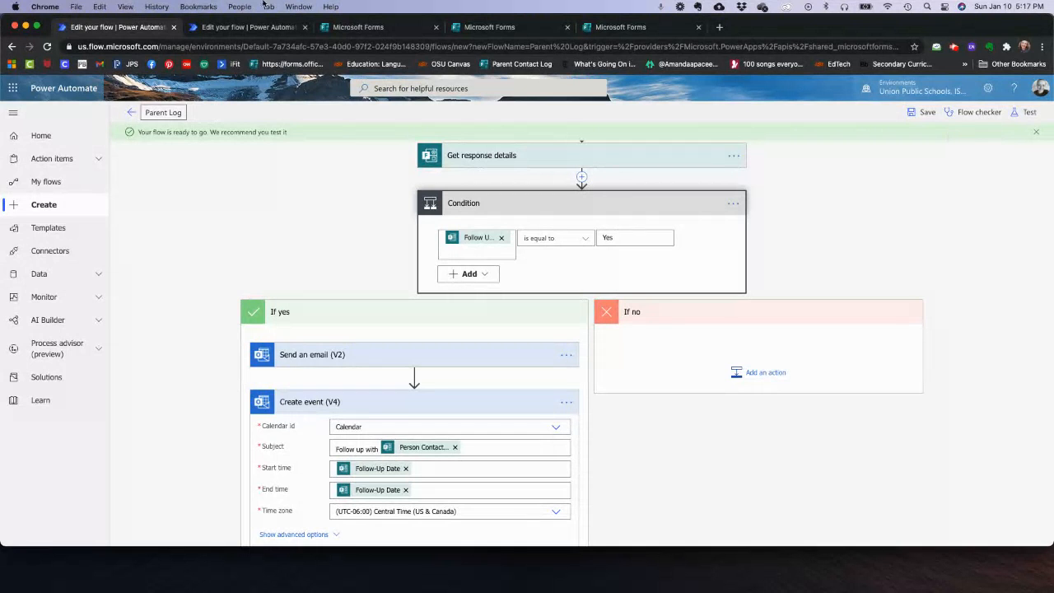
- Copy the Parent Contact Log share link and open its response page in the browser
{"action": "left_click", "coordinate": [379, 30]}
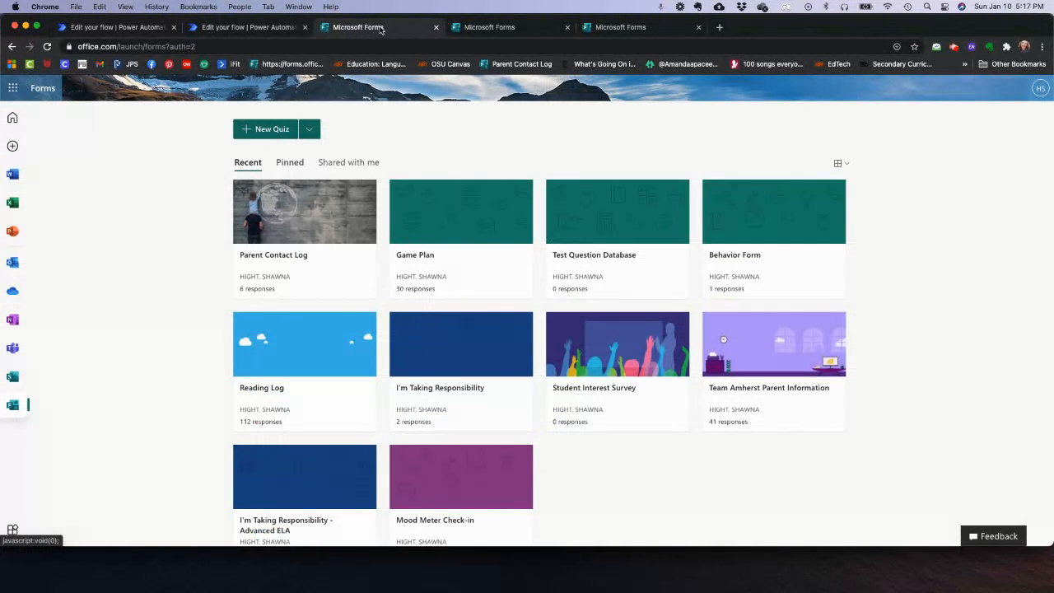
{"action": "left_click", "coordinate": [505, 32]}
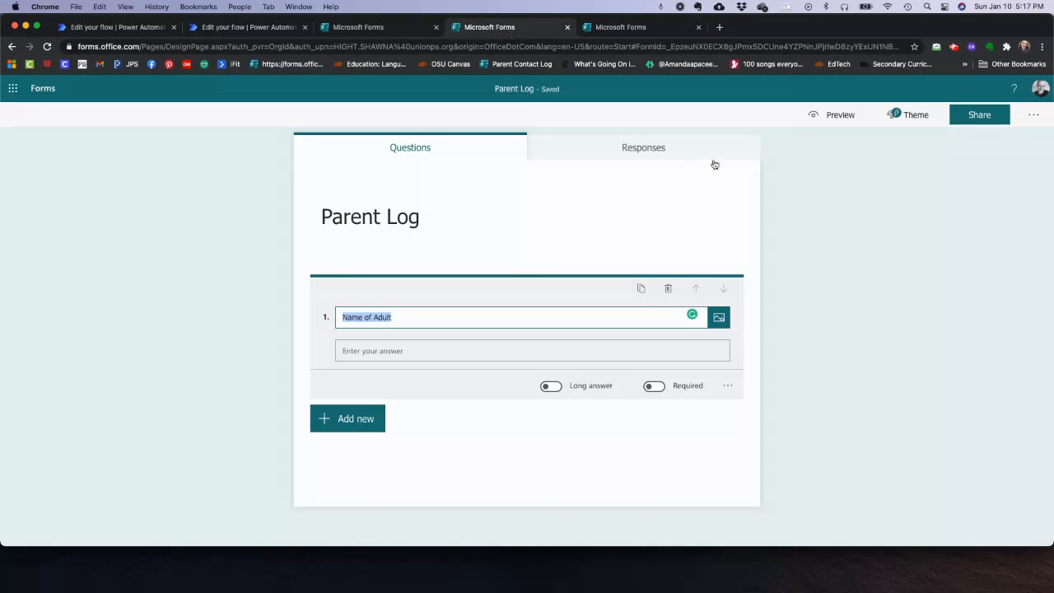
{"action": "left_click", "coordinate": [603, 27]}
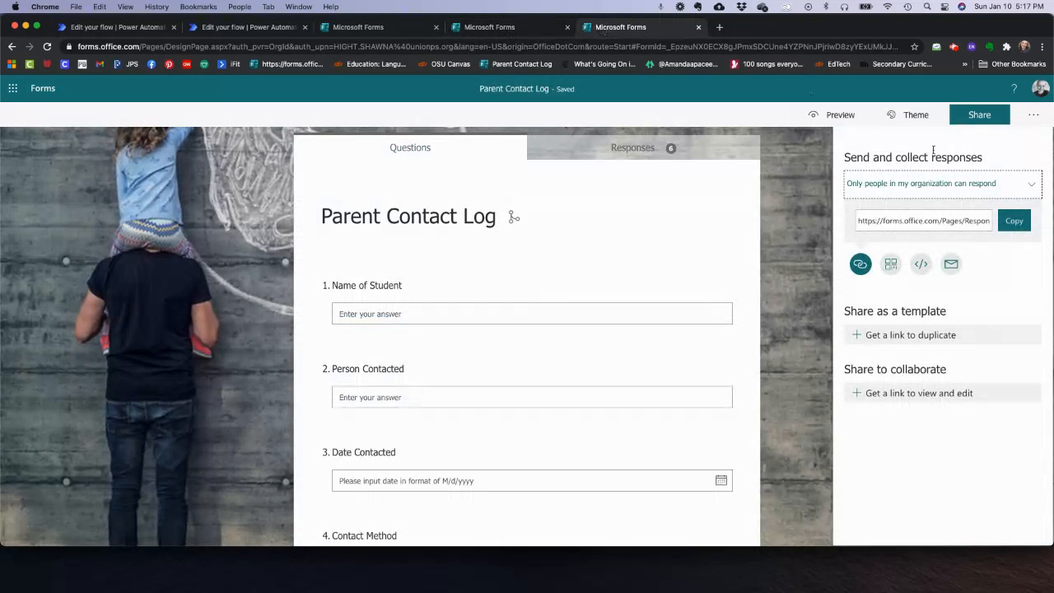
{"action": "left_click", "coordinate": [935, 219]}
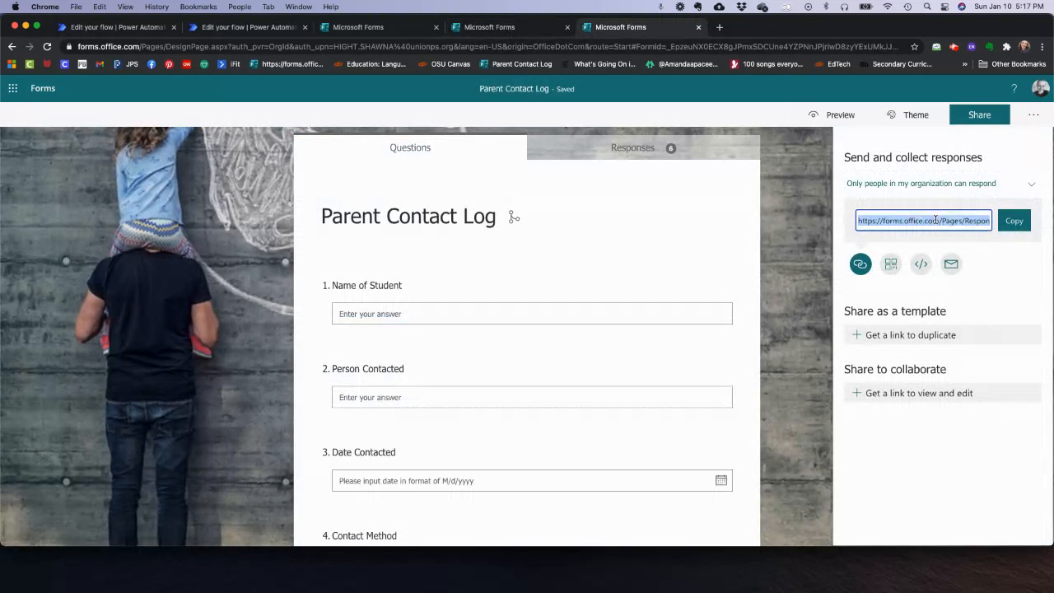
{"action": "left_click", "coordinate": [1011, 222]}
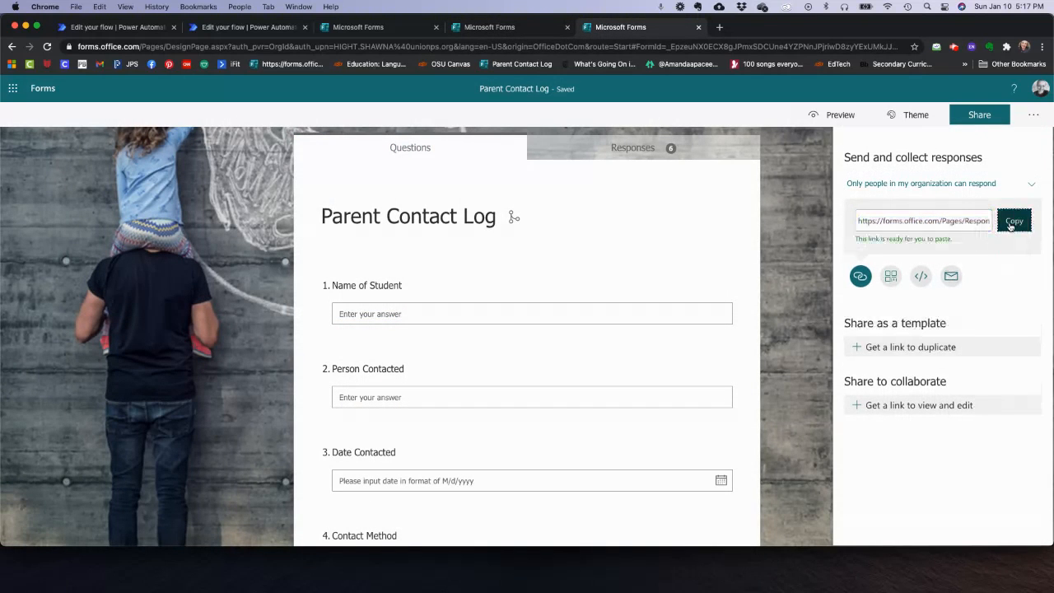
{"action": "left_click", "coordinate": [513, 47]}
{"action": "key", "text": "cmd+v"}
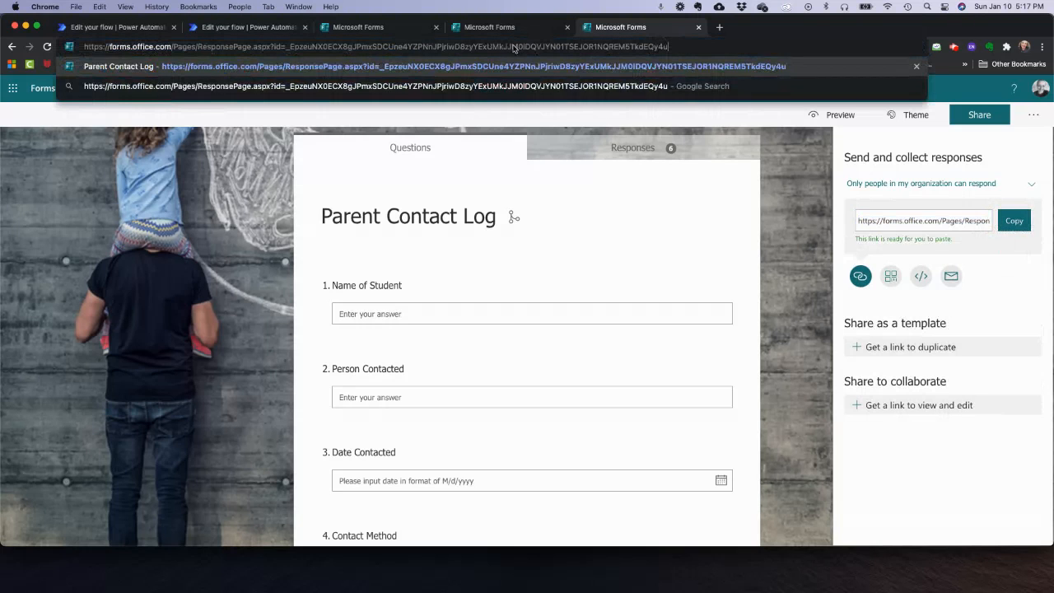
{"action": "key", "text": "Return"}
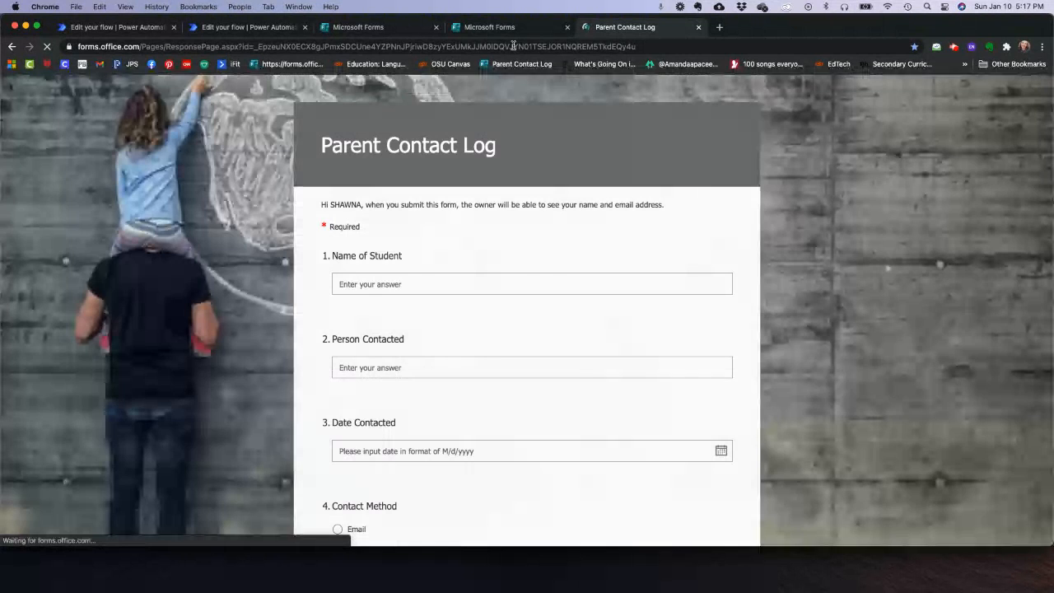
- Answer Yes to Follow Up Needed? to reveal the Follow-Up Date question
{"action": "scroll", "coordinate": [356, 354], "scroll_direction": "down", "scroll_amount": 6}
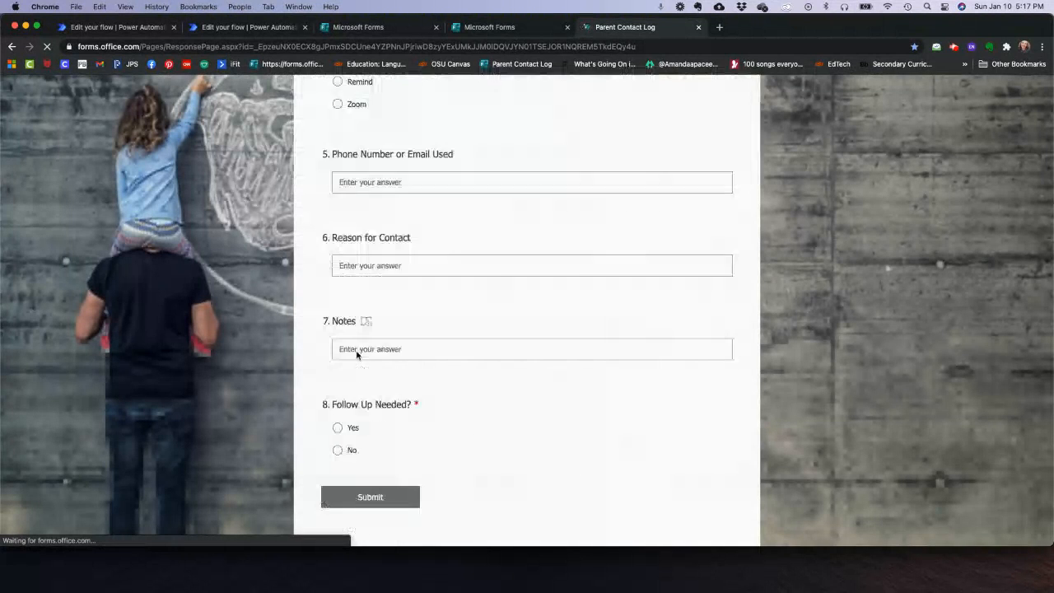
{"action": "scroll", "coordinate": [358, 348], "scroll_direction": "up", "scroll_amount": 3}
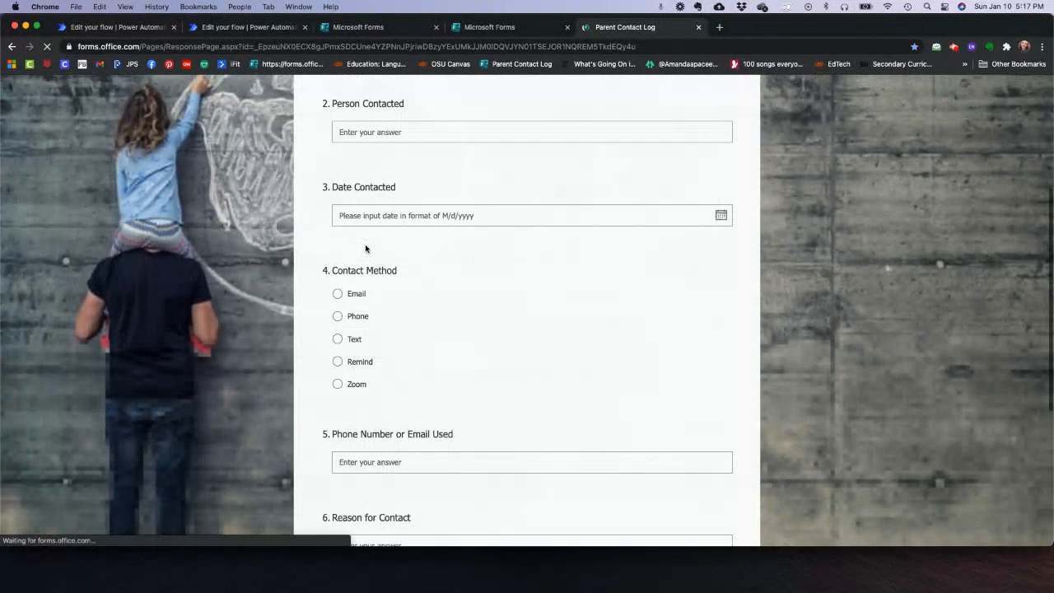
{"action": "scroll", "coordinate": [365, 249], "scroll_direction": "up", "scroll_amount": 2}
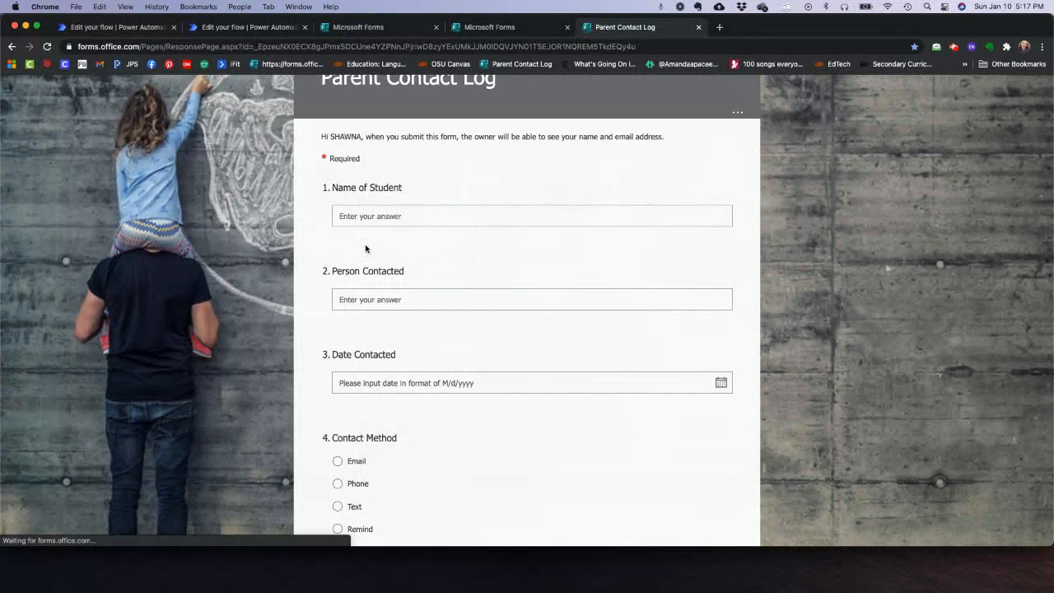
{"action": "scroll", "coordinate": [366, 249], "scroll_direction": "down", "scroll_amount": 5}
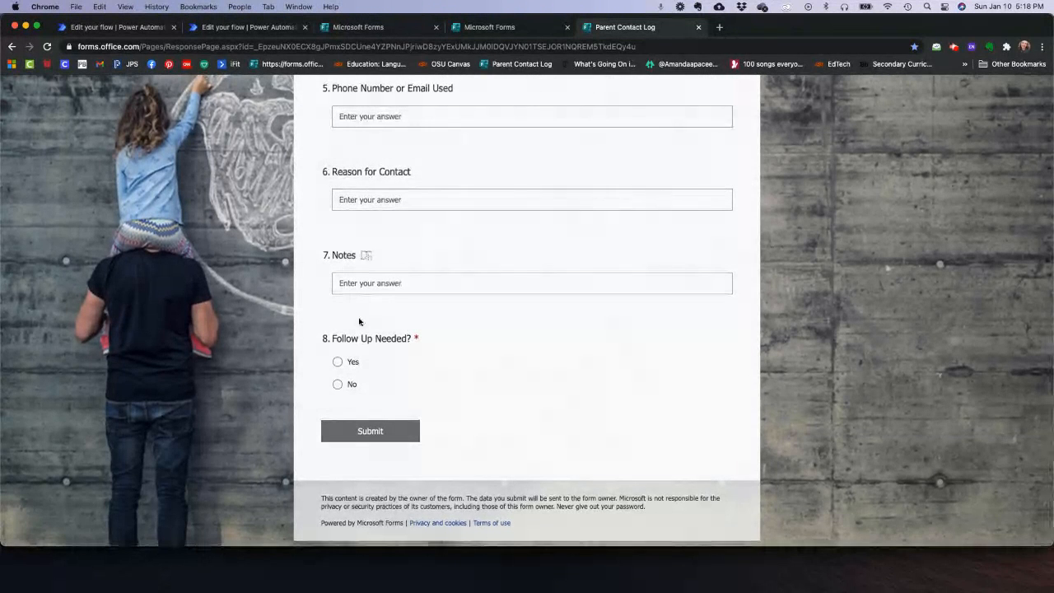
{"action": "left_click", "coordinate": [337, 362]}
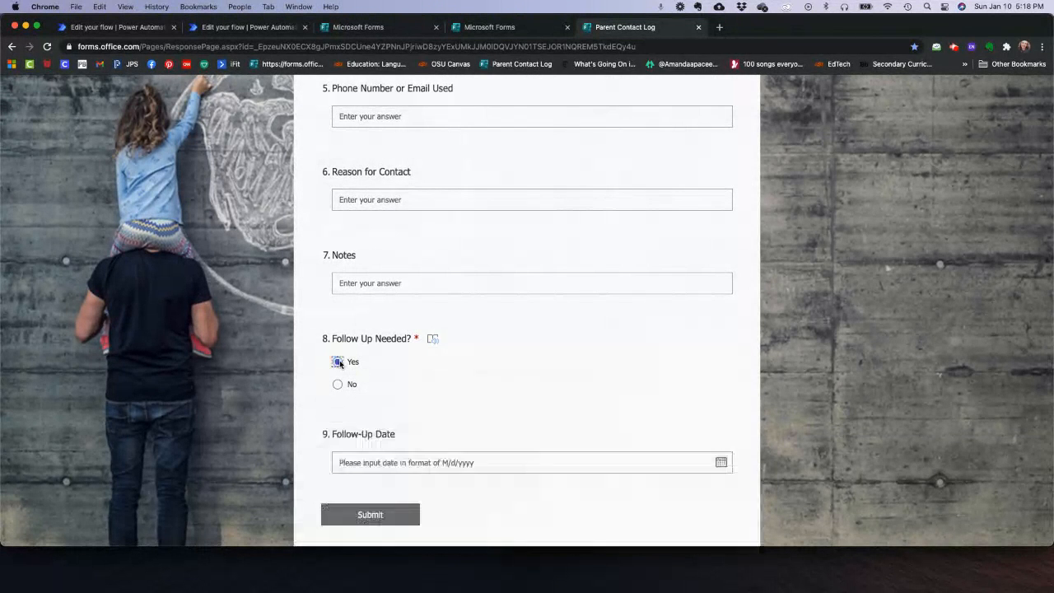